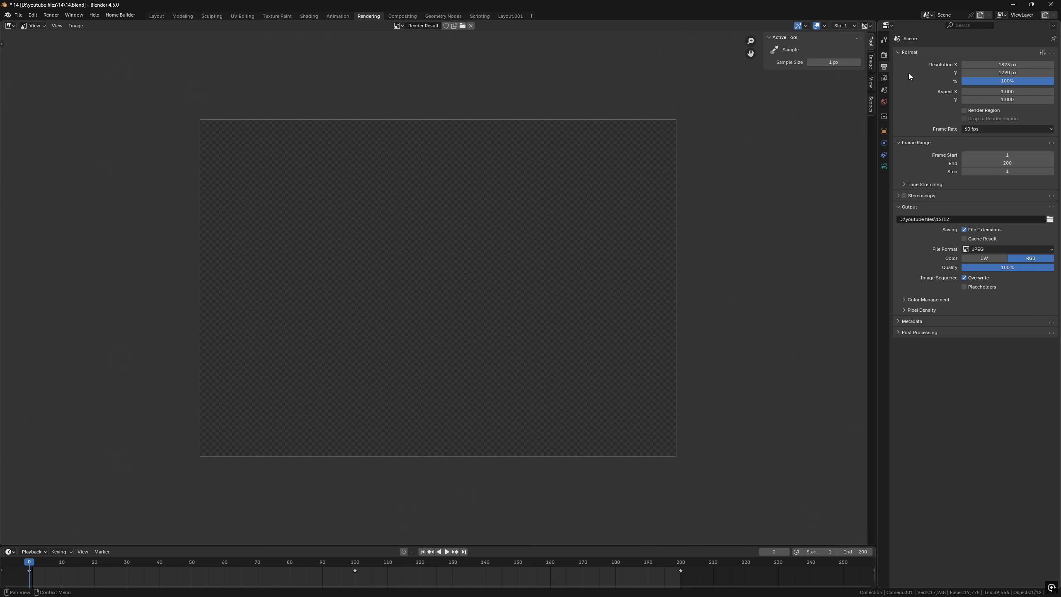
- Expand the Frame Range settings and set the animation's end frame to 253
{"action": "left_click_drag", "start_coordinate": [985, 83], "coordinate": [963, 83]}
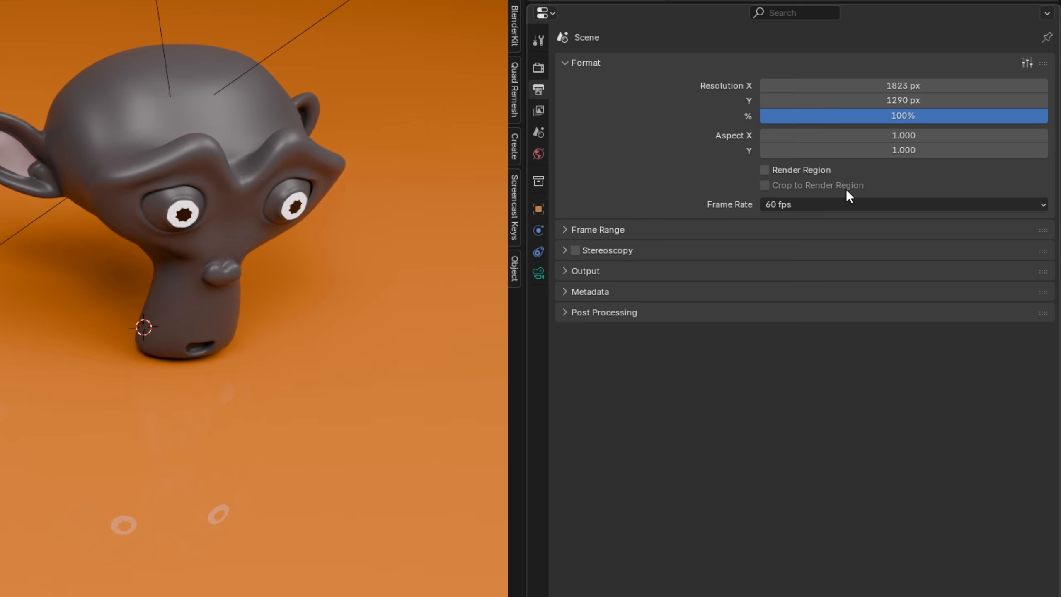
{"action": "left_click", "coordinate": [857, 215]}
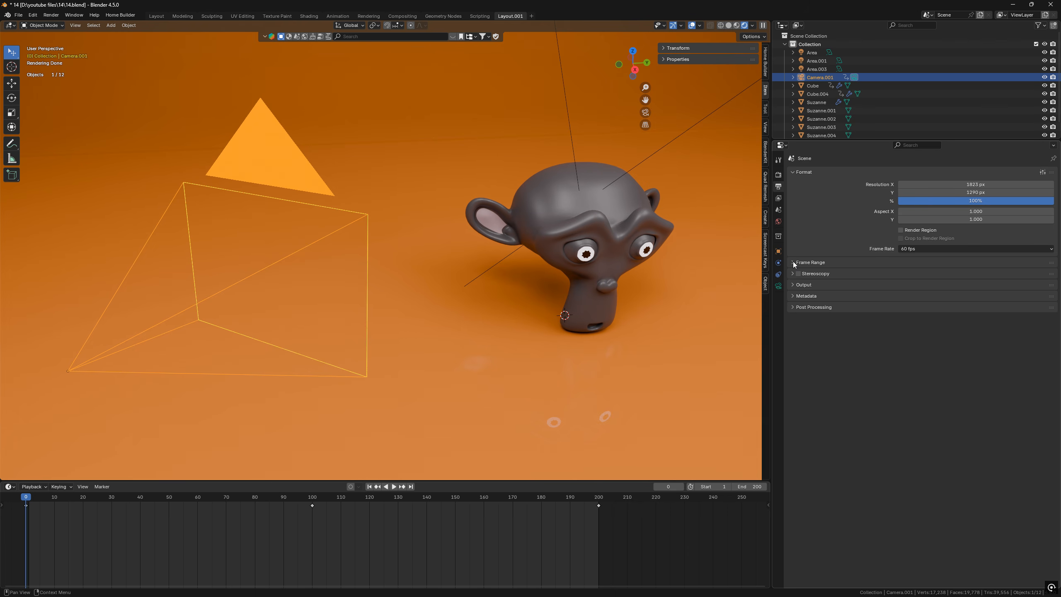
{"action": "left_click", "coordinate": [793, 262]}
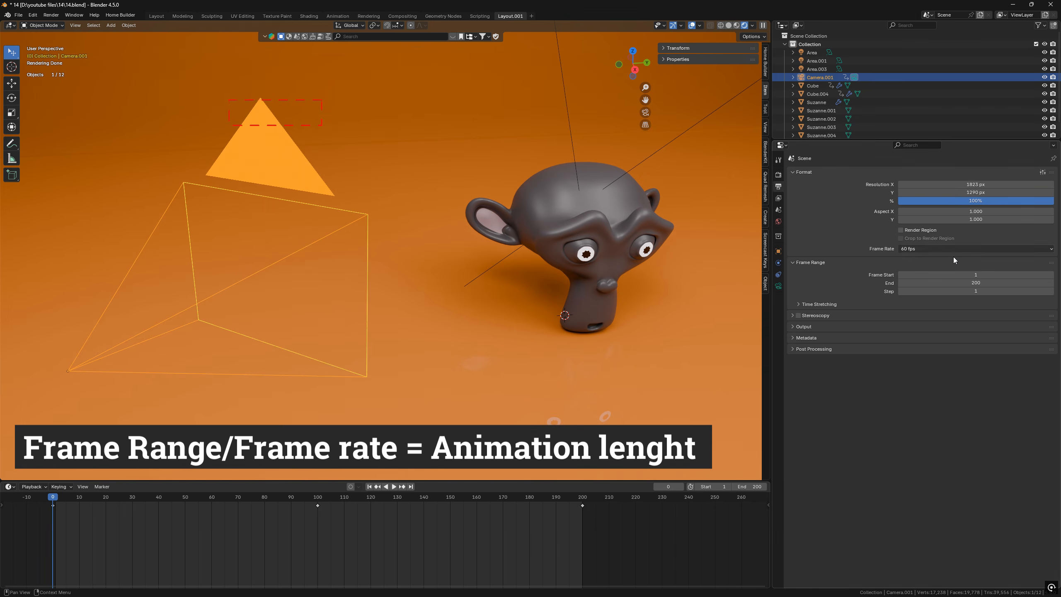
{"action": "left_click_drag", "start_coordinate": [960, 283], "coordinate": [1006, 283]}
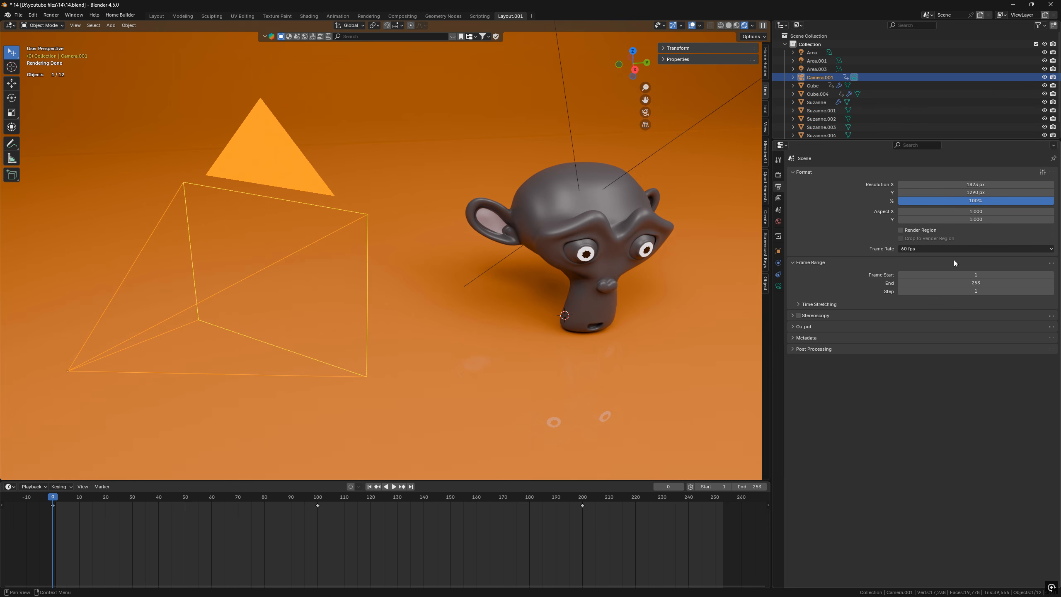
- Set the render output file format to PNG with RGBA color and a 16-bit color depth
{"action": "left_click", "coordinate": [793, 327]}
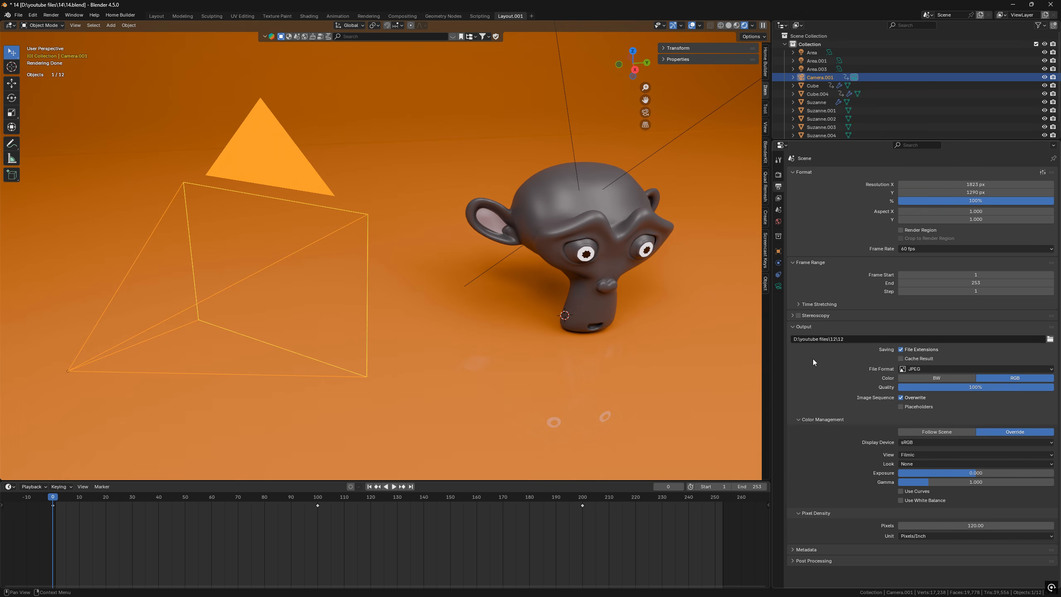
{"action": "left_click", "coordinate": [913, 368]}
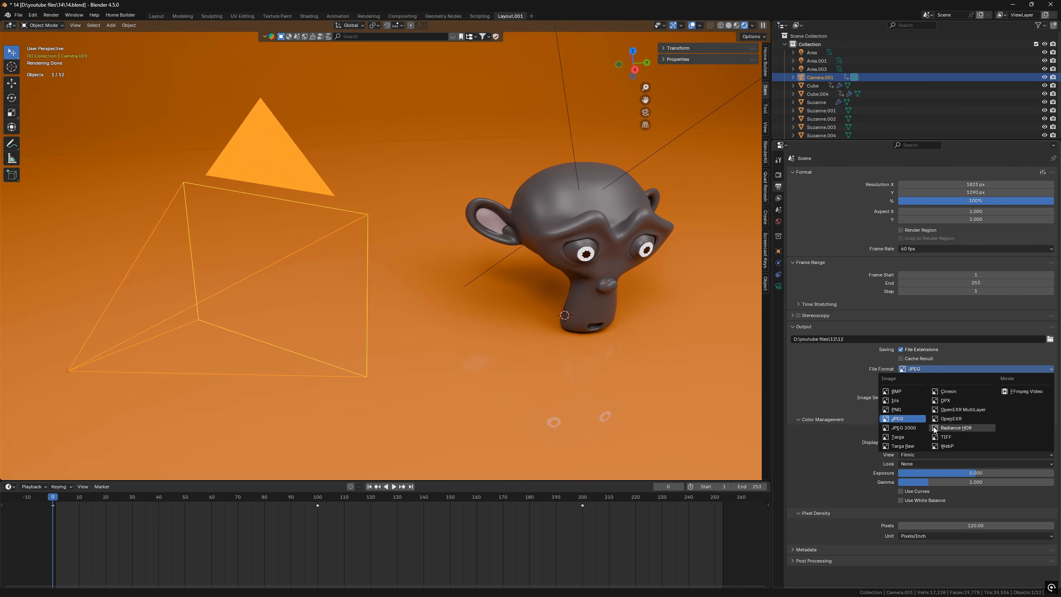
{"action": "left_click", "coordinate": [898, 409]}
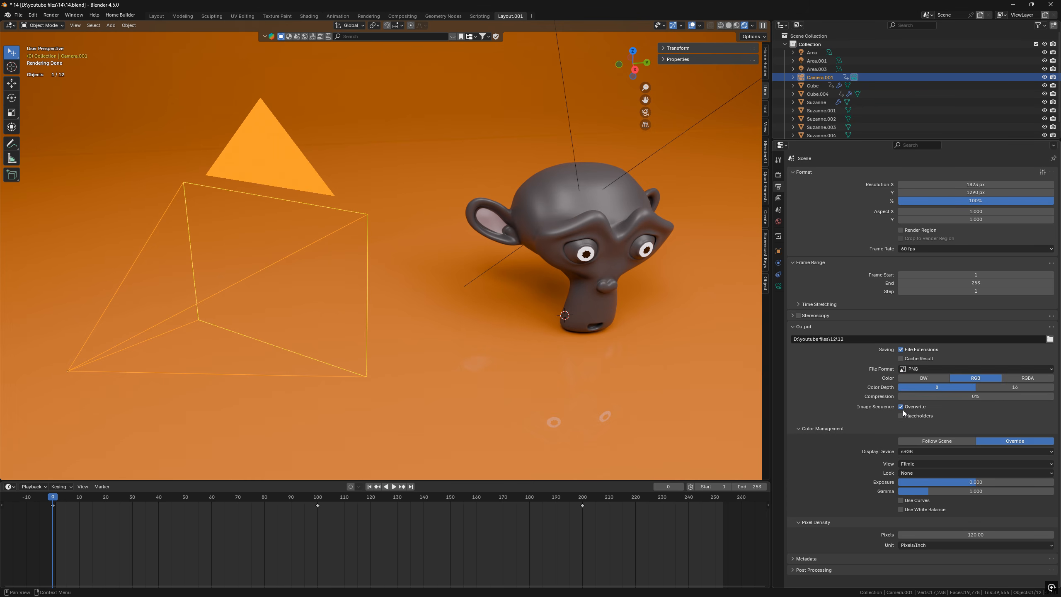
{"action": "left_click", "coordinate": [1023, 378]}
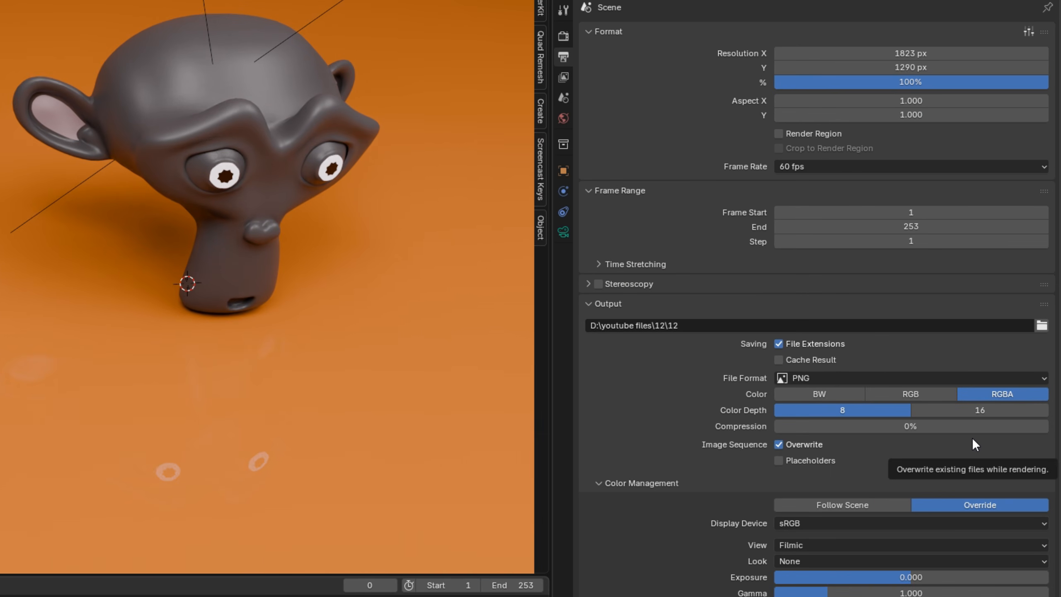
{"action": "left_click", "coordinate": [994, 403]}
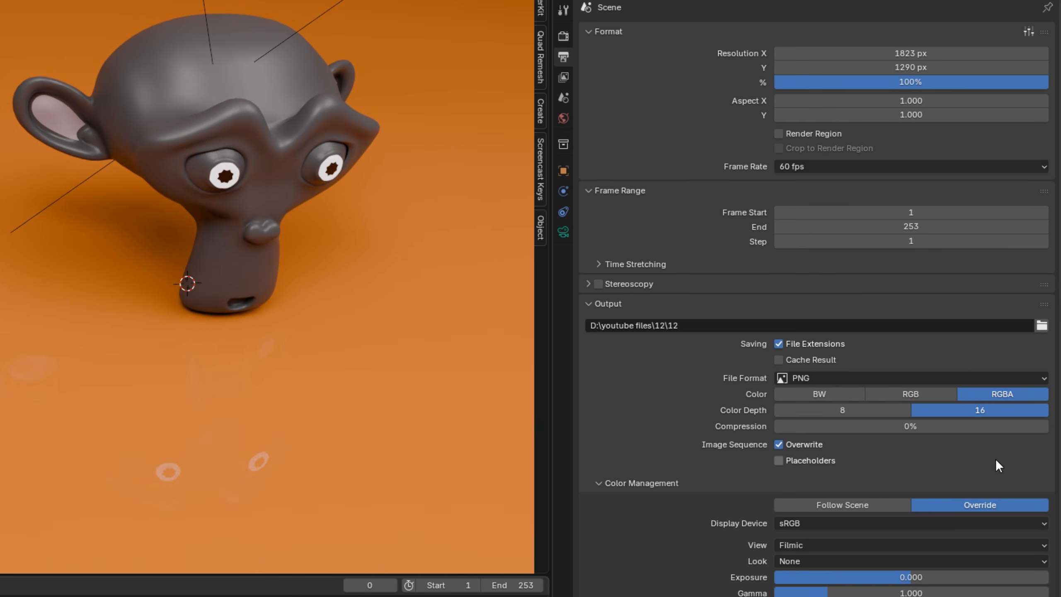
{"action": "left_click", "coordinate": [879, 424]}
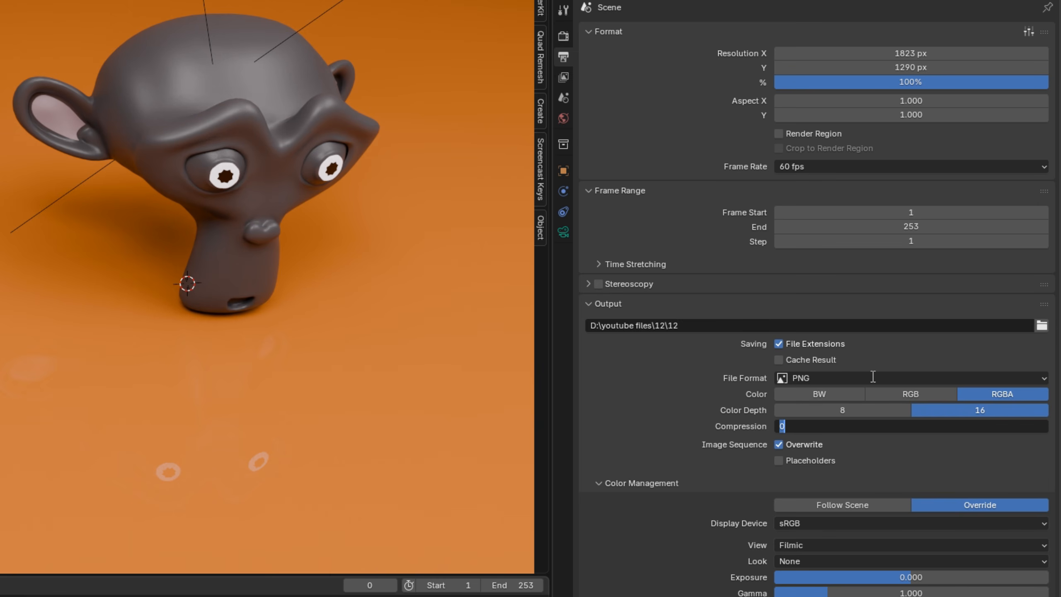
- Set the output file format to JPEG and override its color management with the Filmic view transform
{"action": "left_click", "coordinate": [871, 376]}
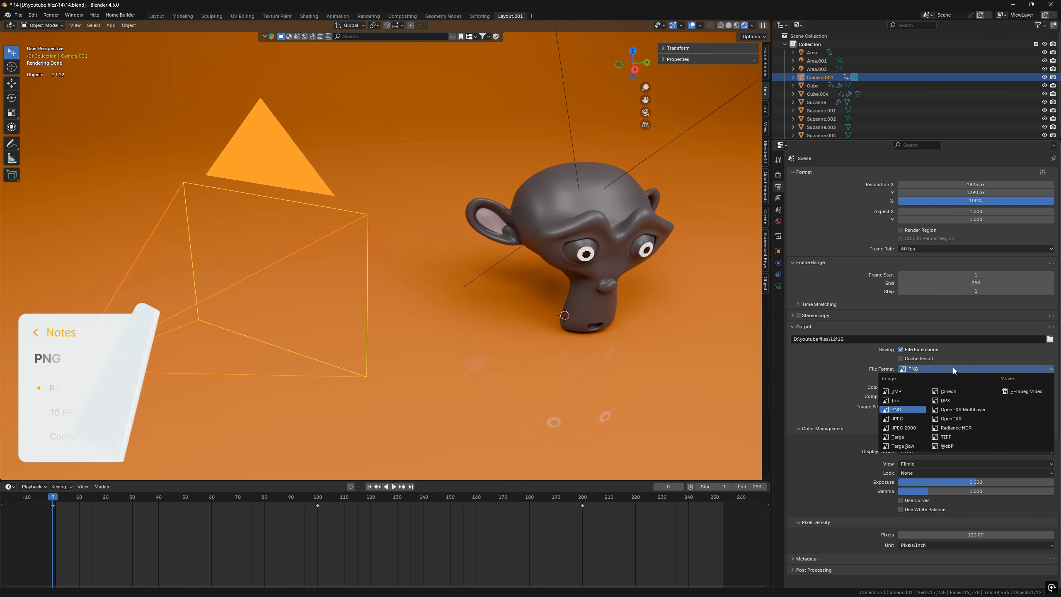
{"action": "left_click", "coordinate": [903, 418]}
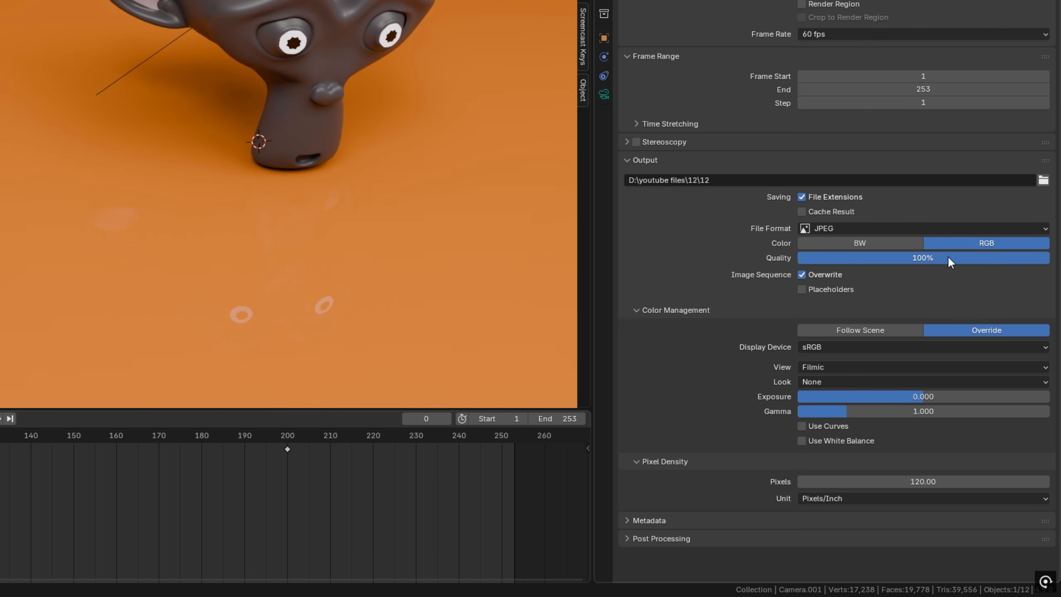
{"action": "left_click", "coordinate": [692, 311]}
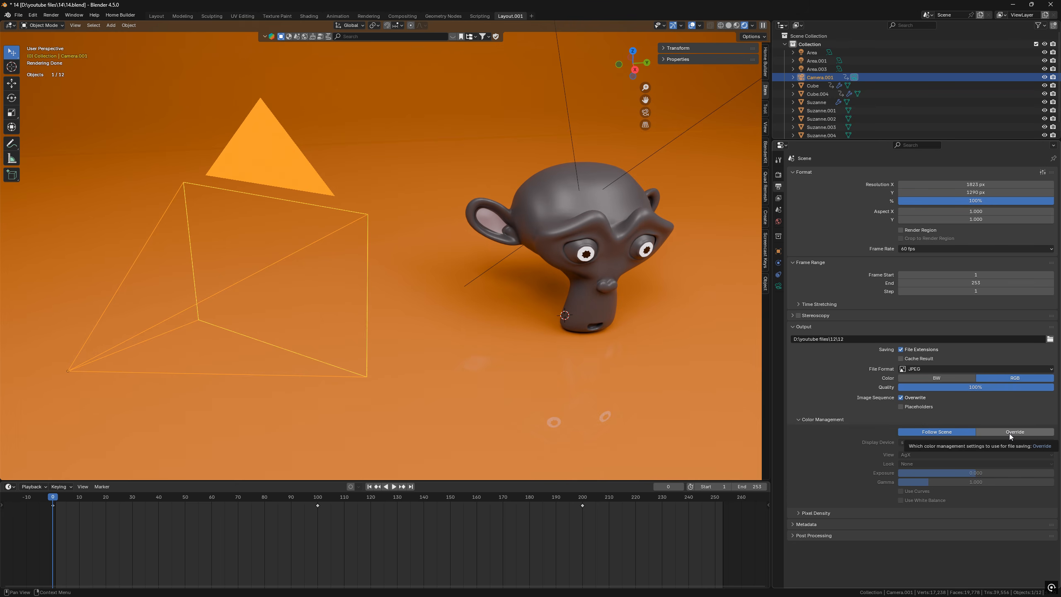
{"action": "left_click", "coordinate": [1009, 434]}
{"action": "left_click", "coordinate": [1004, 440]}
{"action": "left_click", "coordinate": [1004, 441]}
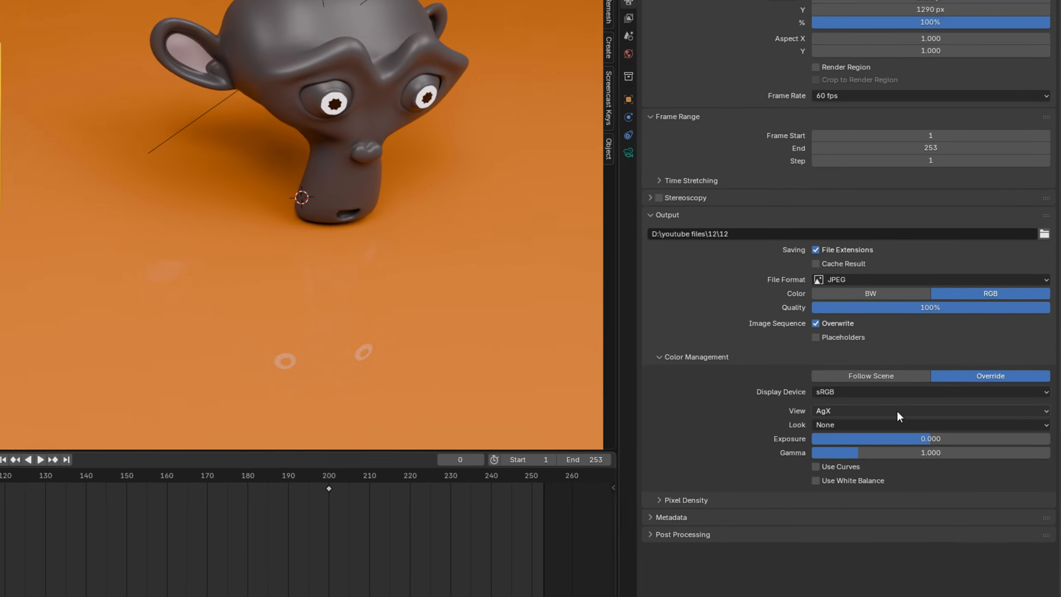
{"action": "left_click", "coordinate": [953, 455]}
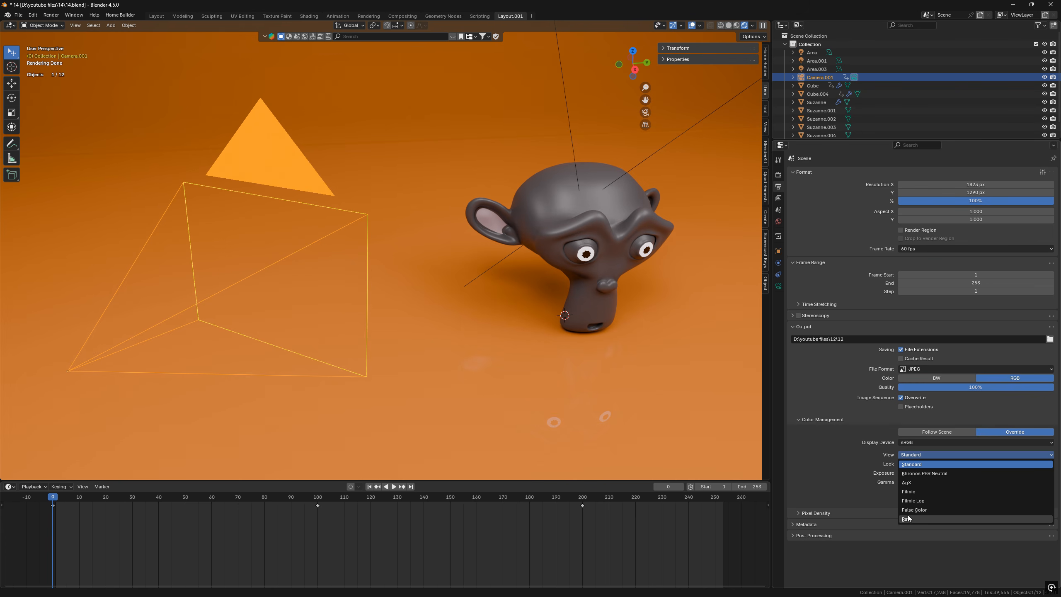
{"action": "left_click", "coordinate": [917, 492]}
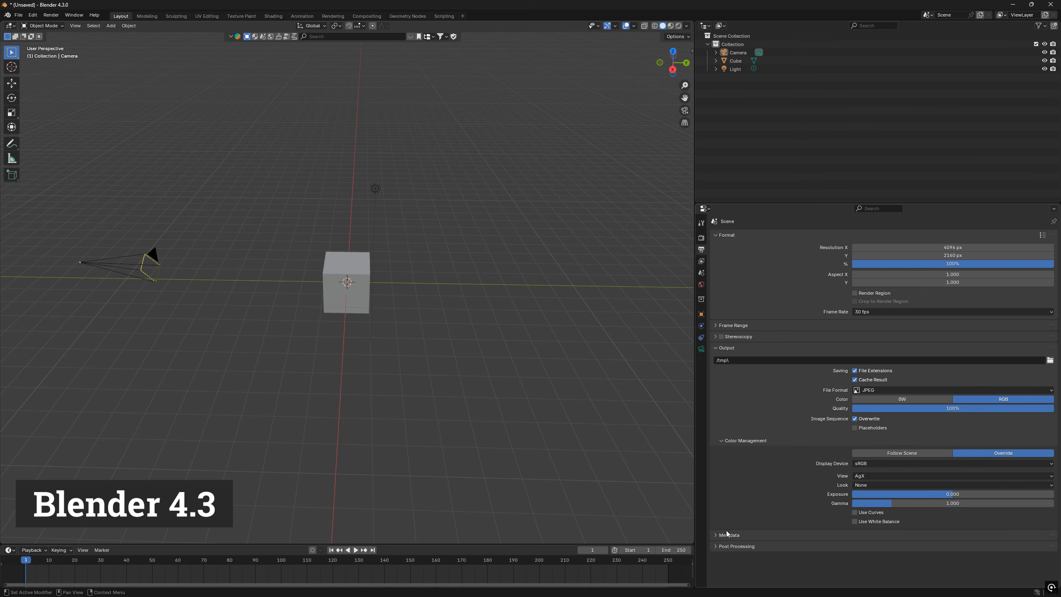
- Examine the output's Pixel Density settings, and collapse the Output section
{"action": "left_click", "coordinate": [721, 441]}
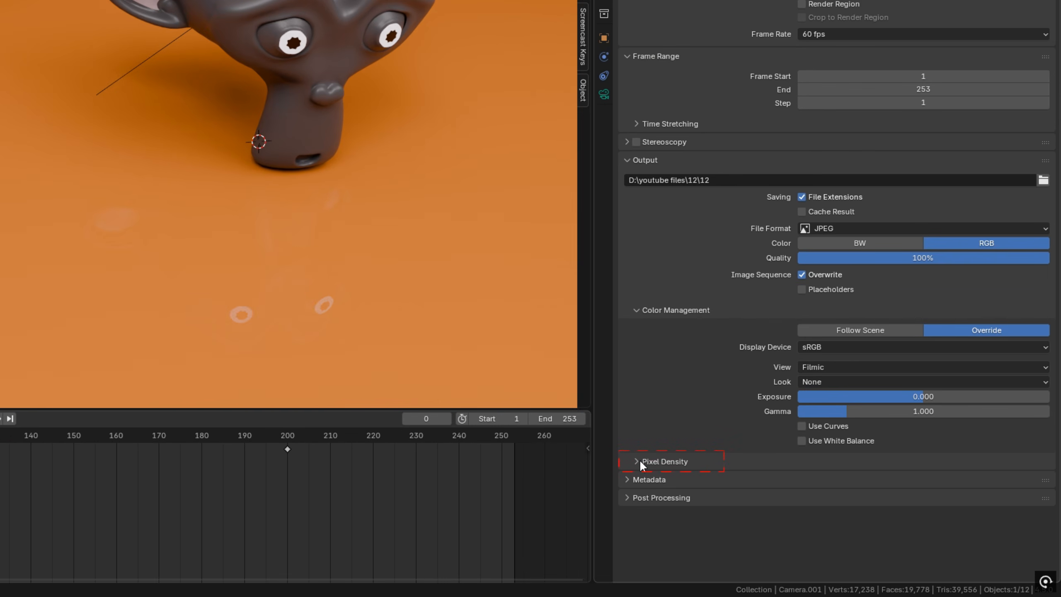
{"action": "left_click", "coordinate": [638, 462]}
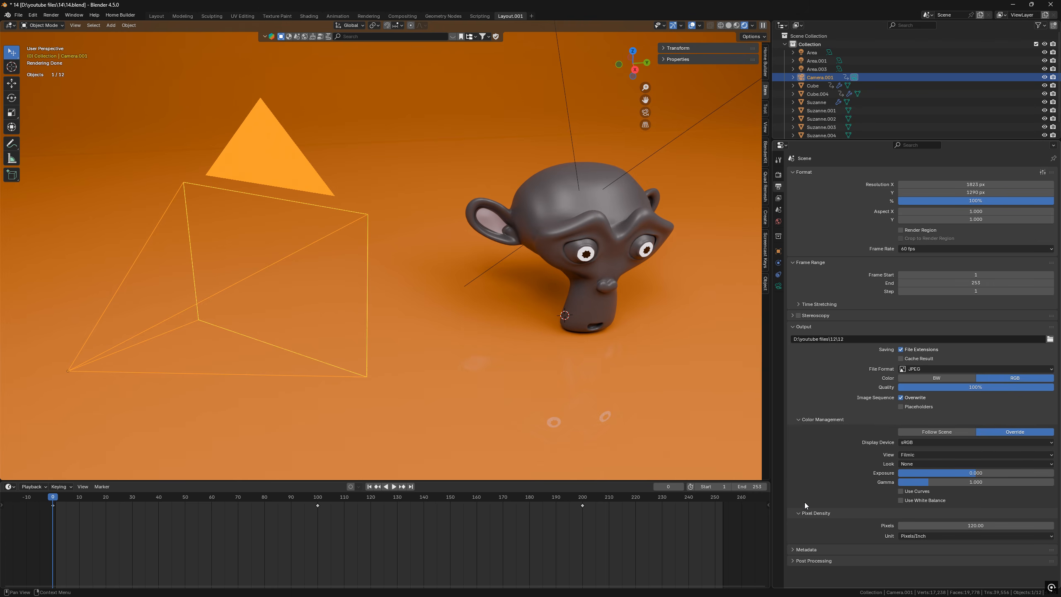
{"action": "left_click", "coordinate": [799, 513]}
{"action": "left_click", "coordinate": [800, 420]}
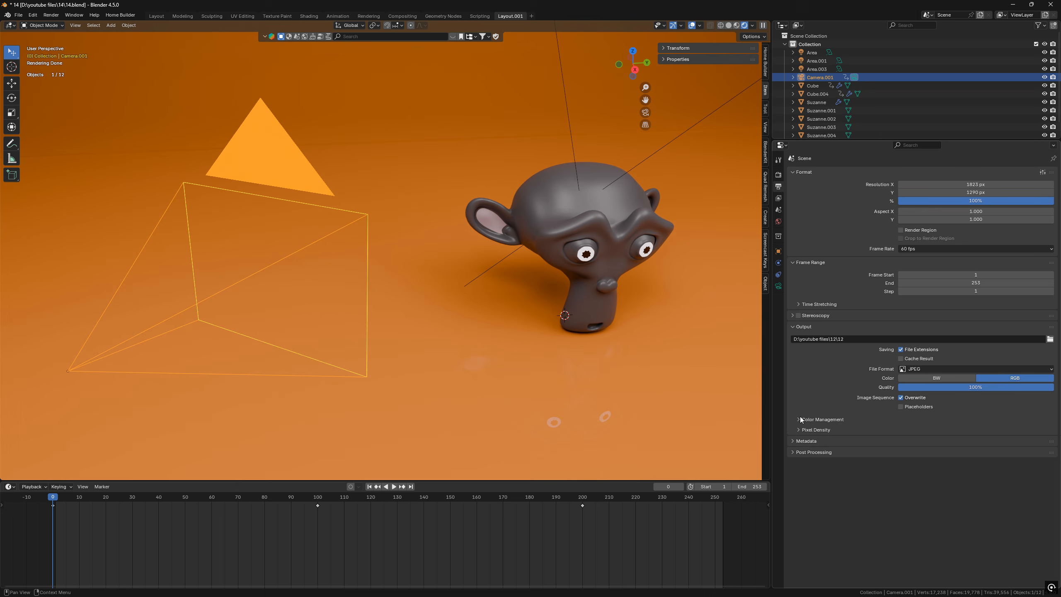
{"action": "left_click", "coordinate": [795, 327]}
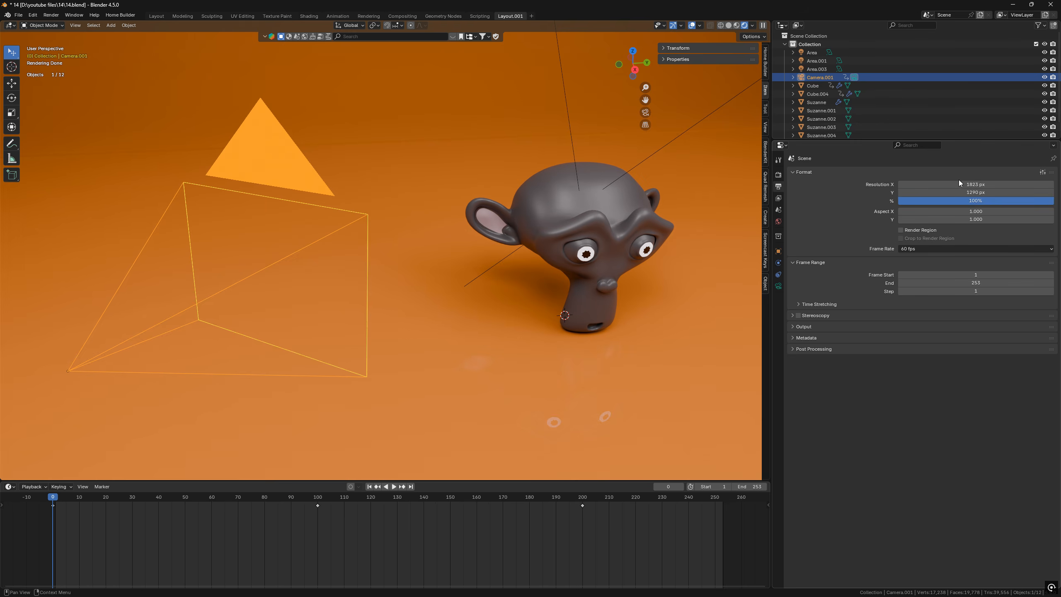
- Try the HDV 1080p, HDTV 1080p, DVCPRO HD 1080p and 4K DCI 2160p format presets, and settle on 4K UHDTV 2160p
{"action": "left_click", "coordinate": [1042, 173]}
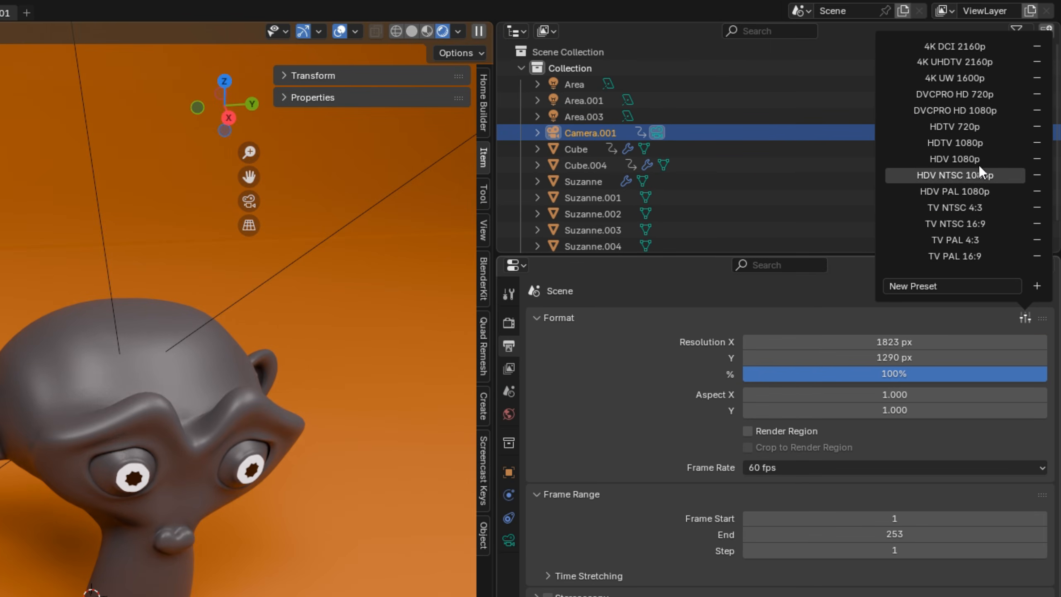
{"action": "left_click", "coordinate": [983, 157]}
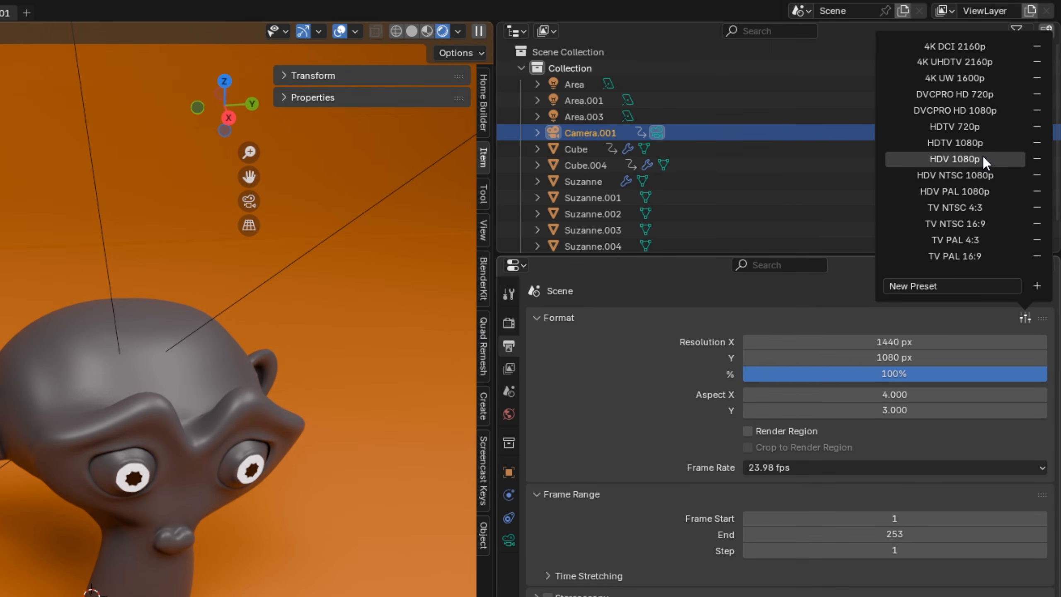
{"action": "left_click", "coordinate": [936, 148]}
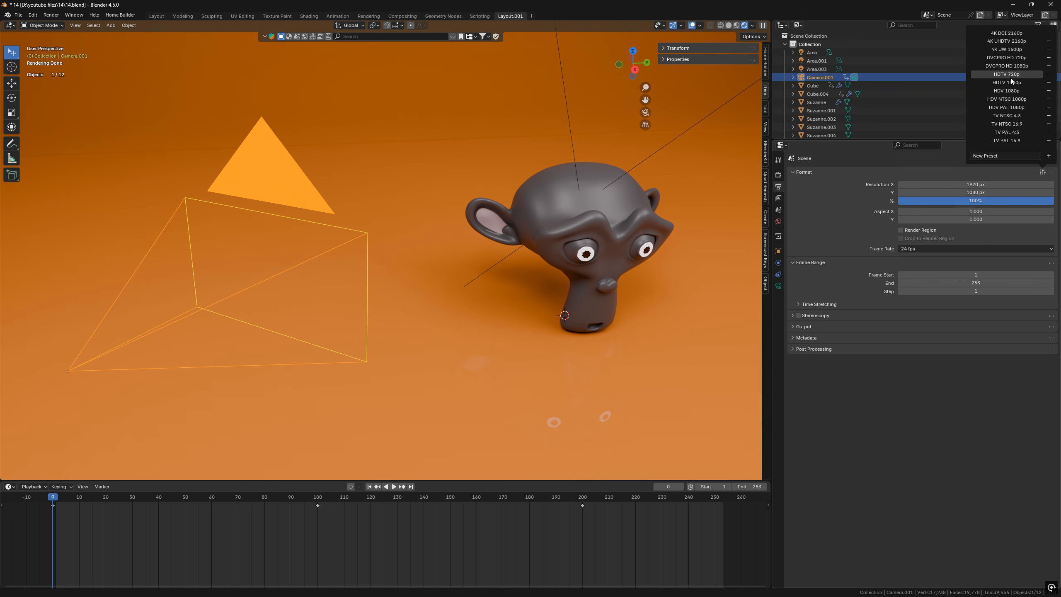
{"action": "left_click", "coordinate": [963, 131]}
{"action": "left_click", "coordinate": [1014, 65]}
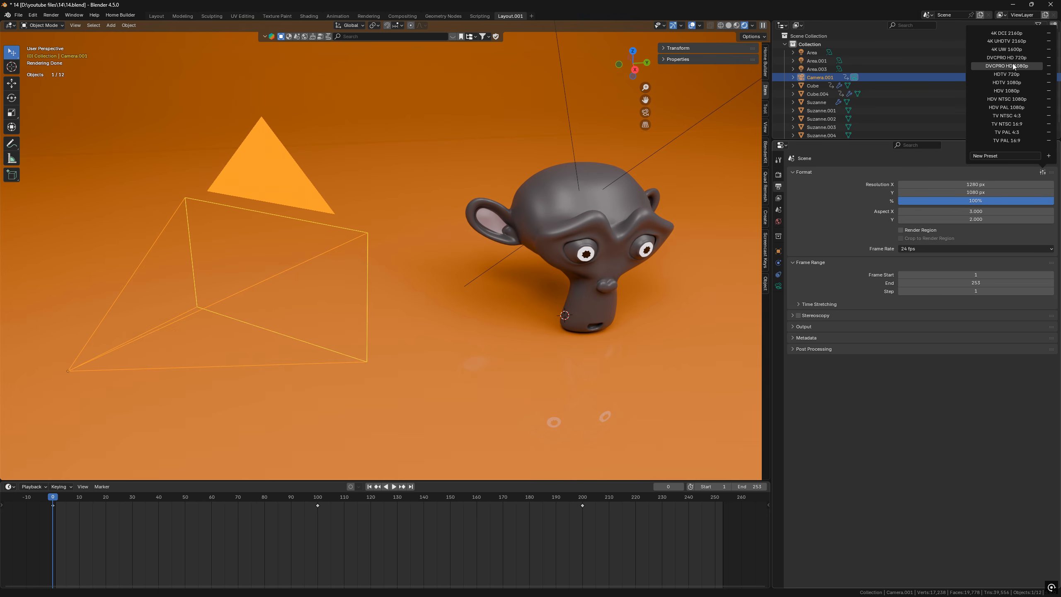
{"action": "left_click", "coordinate": [1012, 34]}
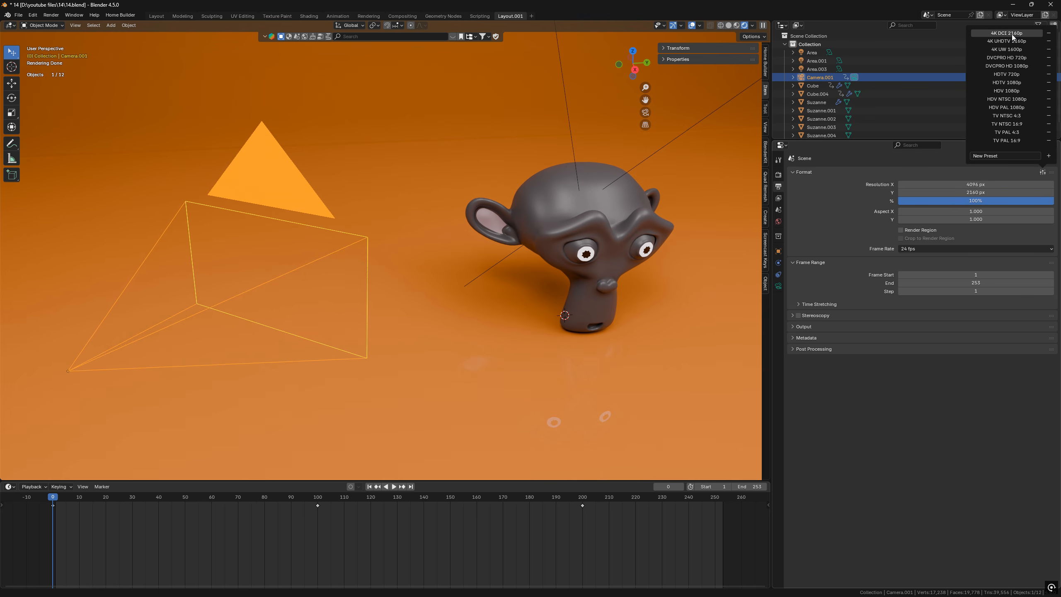
{"action": "left_click", "coordinate": [1013, 42]}
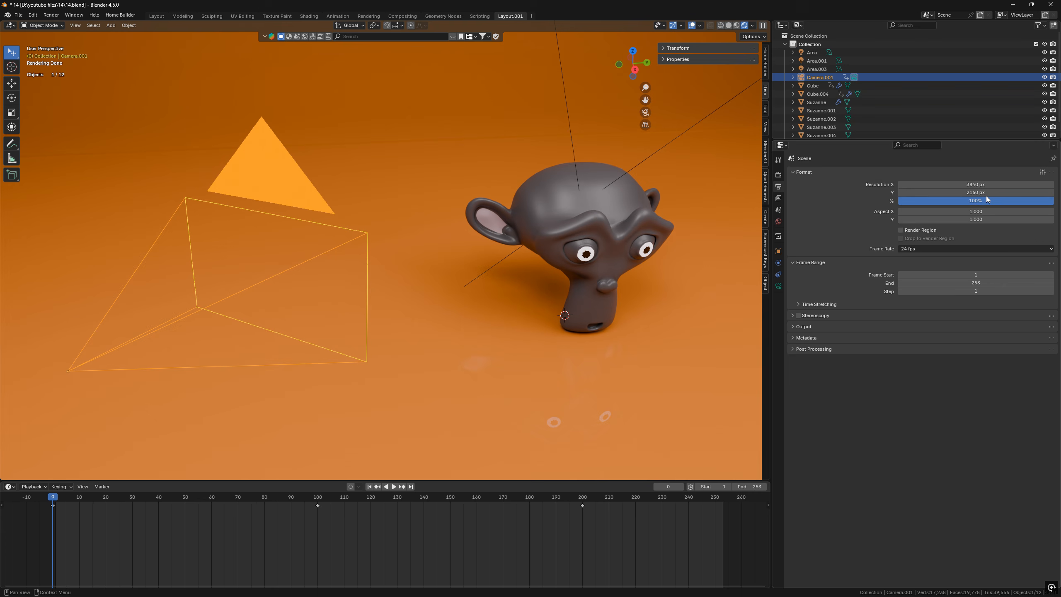
- Show the camera's lens properties and shorten its focal length to about 26 mm
{"action": "left_click", "coordinate": [778, 286]}
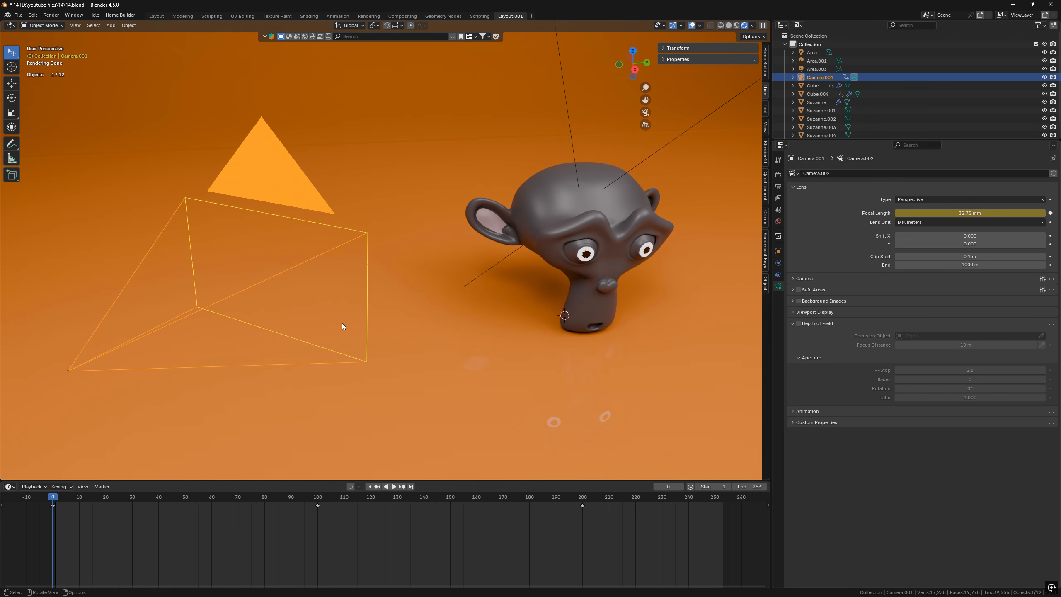
{"action": "left_click_drag", "start_coordinate": [368, 307], "coordinate": [336, 301]}
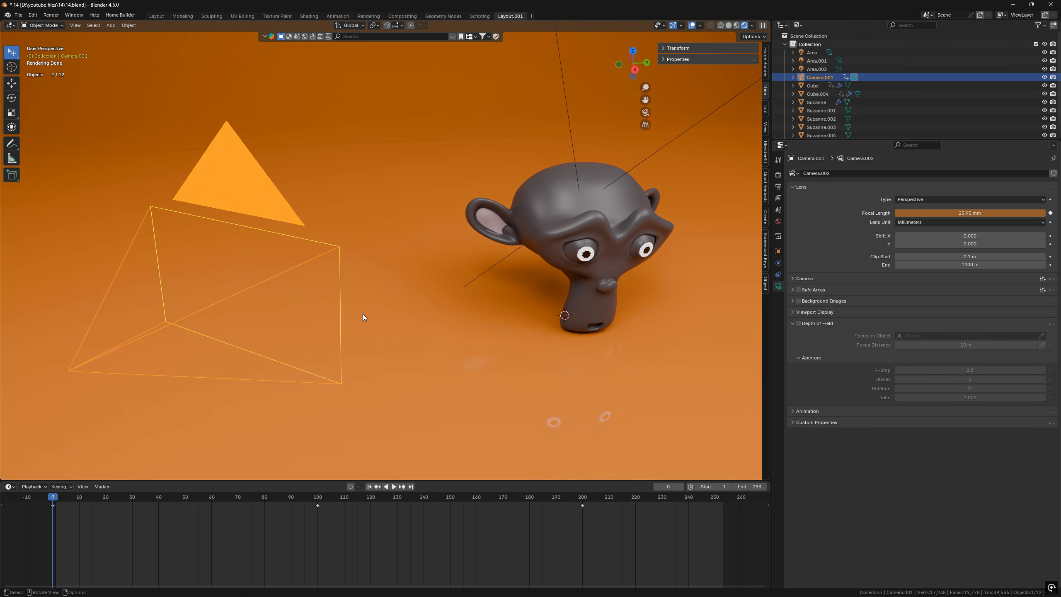
- Split the 3D viewport vertically into two side-by-side views and widen the new solid-shaded one
{"action": "right_click", "coordinate": [770, 328]}
{"action": "left_click", "coordinate": [770, 327]}
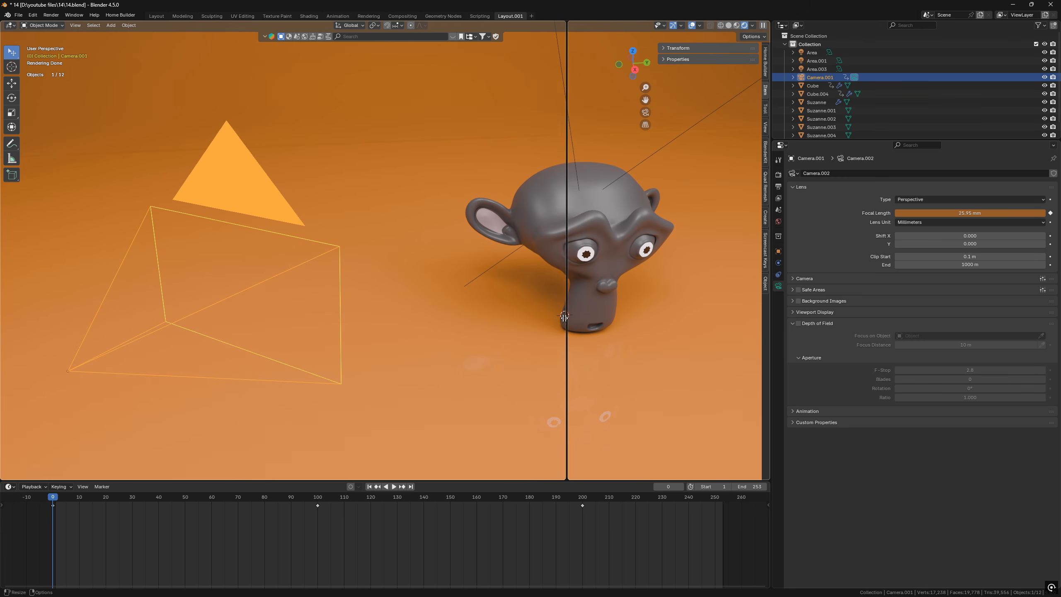
{"action": "left_click", "coordinate": [563, 317]}
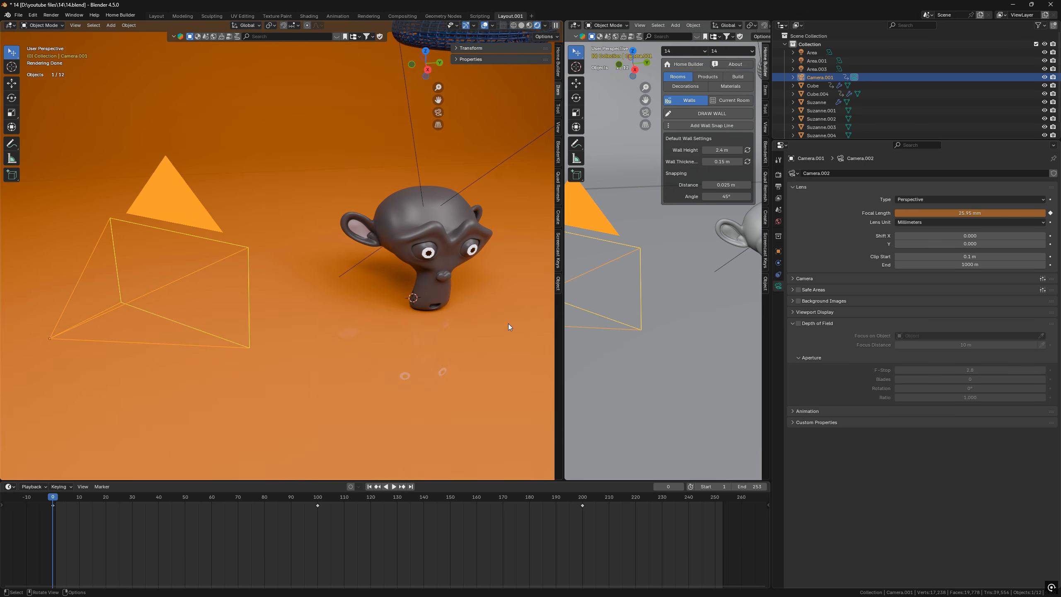
{"action": "middle_click_drag", "start_coordinate": [508, 323], "coordinate": [506, 327]}
{"action": "scroll", "coordinate": [640, 345], "scroll_direction": "down", "scroll_amount": 3}
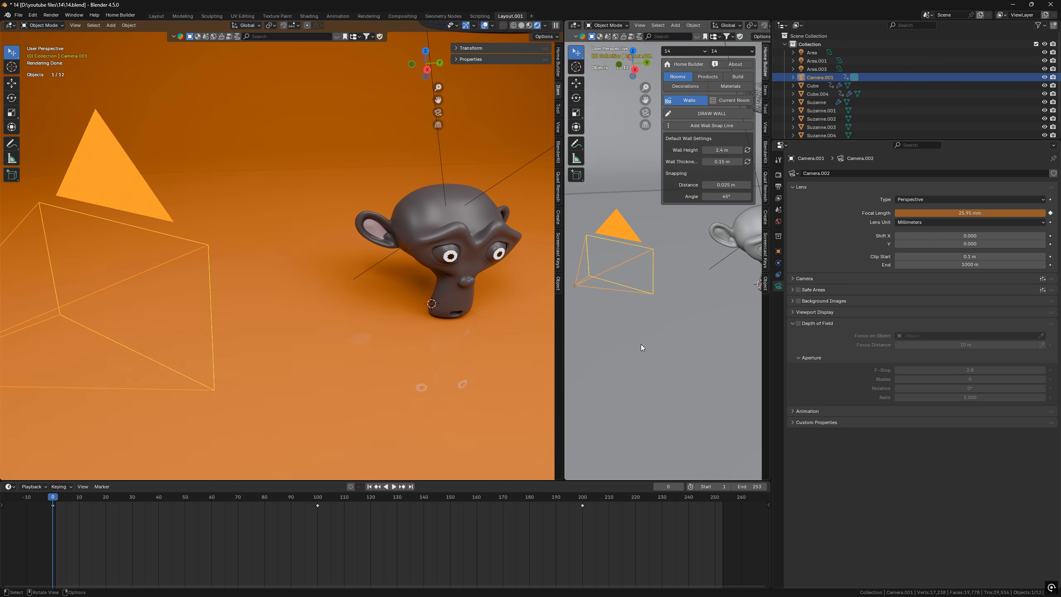
{"action": "scroll", "coordinate": [666, 315], "scroll_direction": "down", "scroll_amount": 1}
{"action": "scroll", "coordinate": [679, 325], "scroll_direction": "down", "scroll_amount": 1}
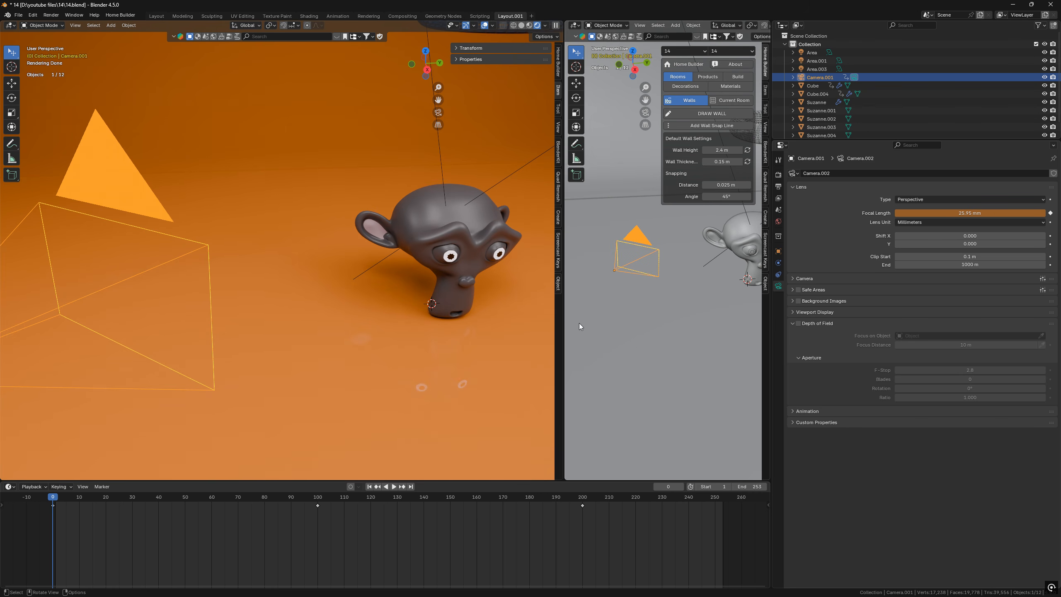
{"action": "left_click_drag", "start_coordinate": [563, 326], "coordinate": [479, 332]}
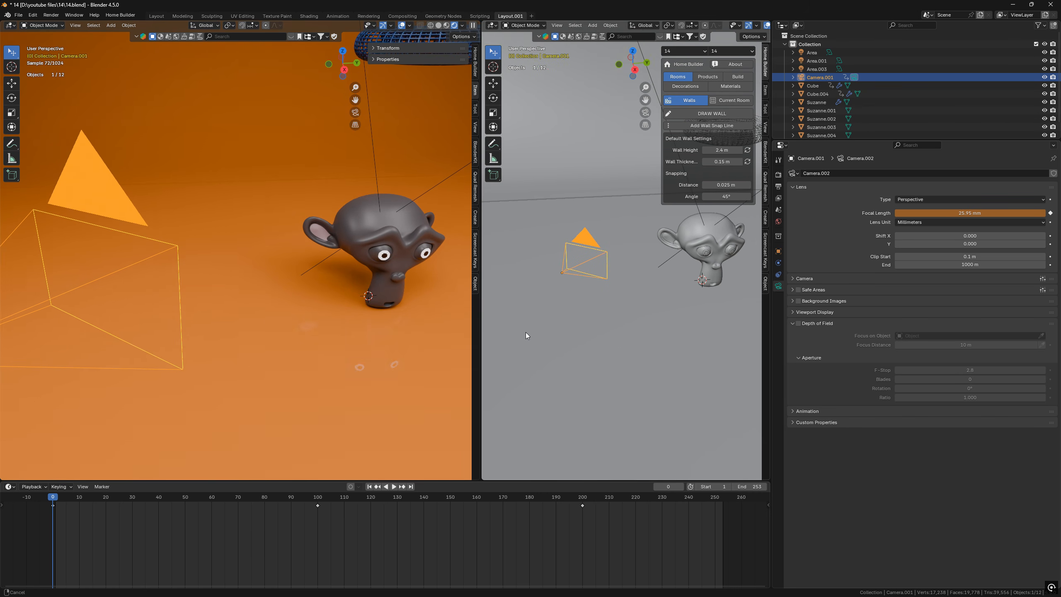
- Show the scene through the active camera in the new solid-shaded viewport
{"action": "middle_click_drag", "start_coordinate": [526, 332], "coordinate": [521, 338], "text": "shift"}
{"action": "middle_click_drag", "start_coordinate": [618, 329], "coordinate": [598, 336], "text": "shift"}
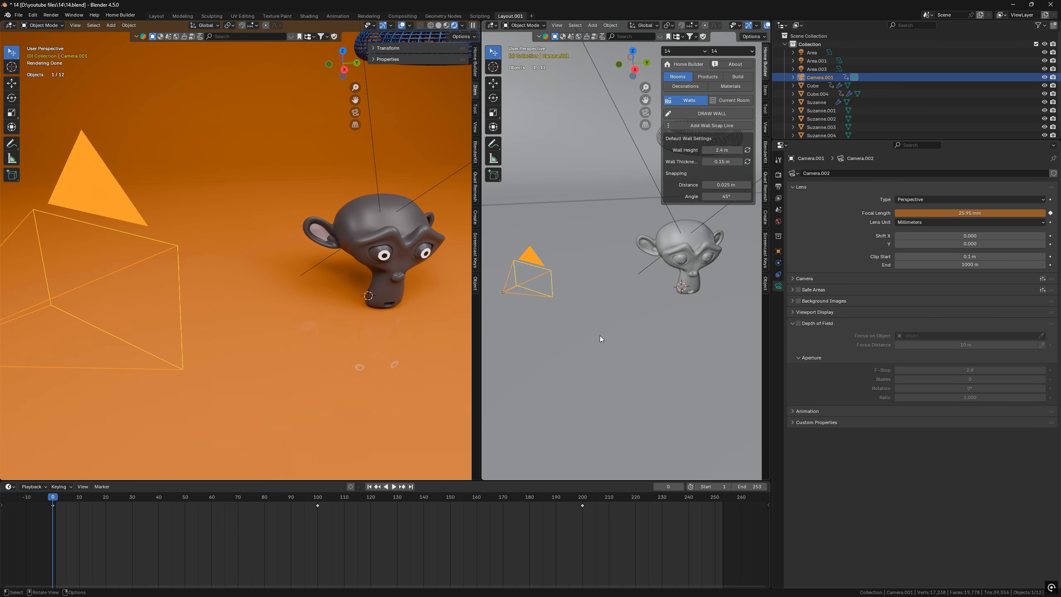
{"action": "key", "text": "KP_0"}
{"action": "scroll", "coordinate": [634, 316], "scroll_direction": "up", "scroll_amount": 4}
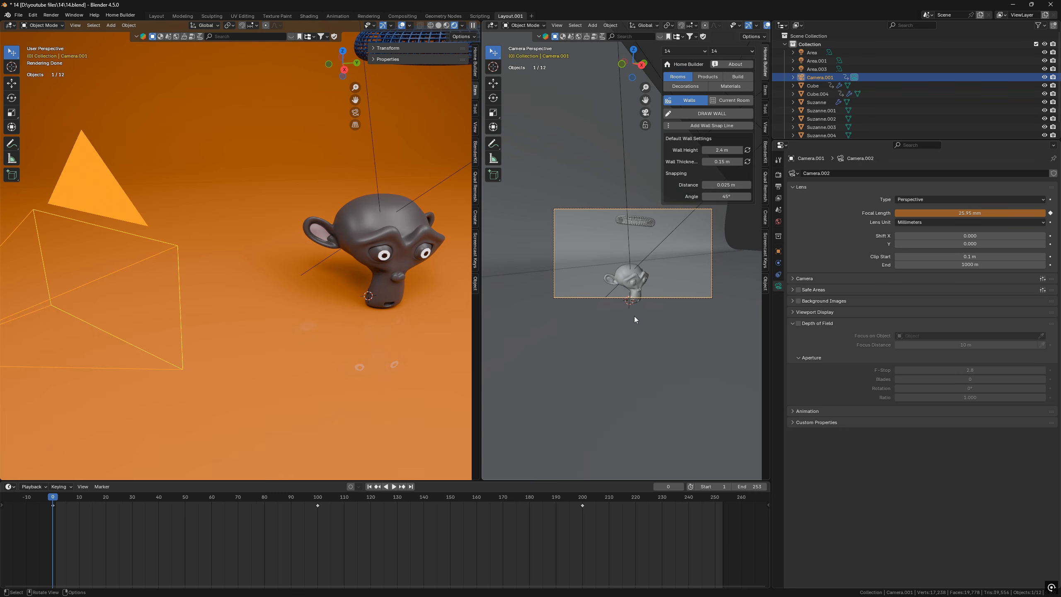
- Turn the rendered viewport to face the monkey head from the front and align the active camera to that view
{"action": "middle_click_drag", "start_coordinate": [634, 318], "coordinate": [619, 368], "text": "shift"}
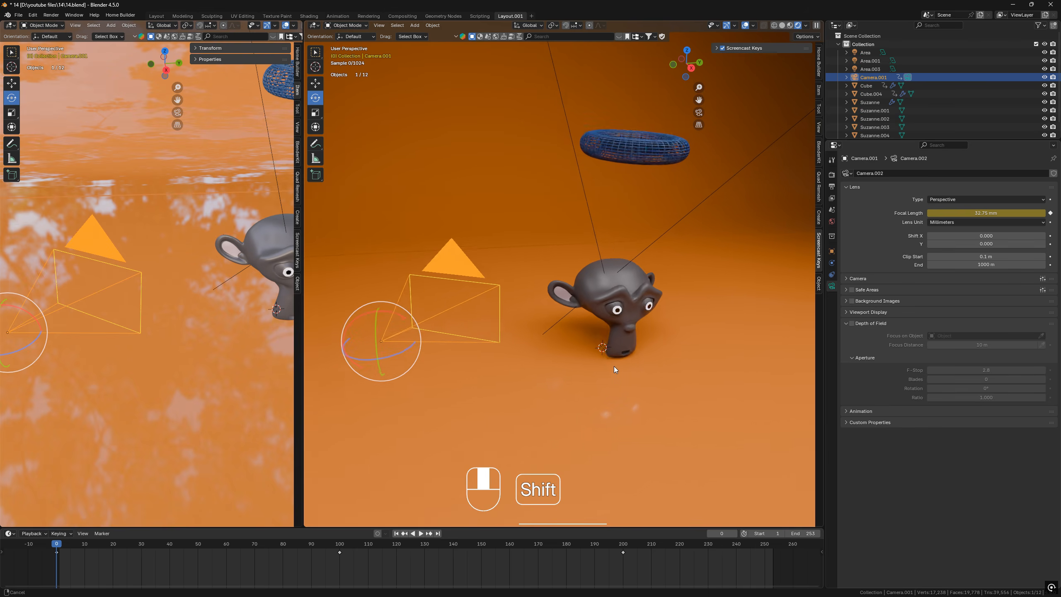
{"action": "middle_click_drag", "start_coordinate": [614, 367], "coordinate": [453, 353]}
{"action": "scroll", "coordinate": [579, 370], "scroll_direction": "up", "scroll_amount": 3}
{"action": "left_click", "coordinate": [642, 417]}
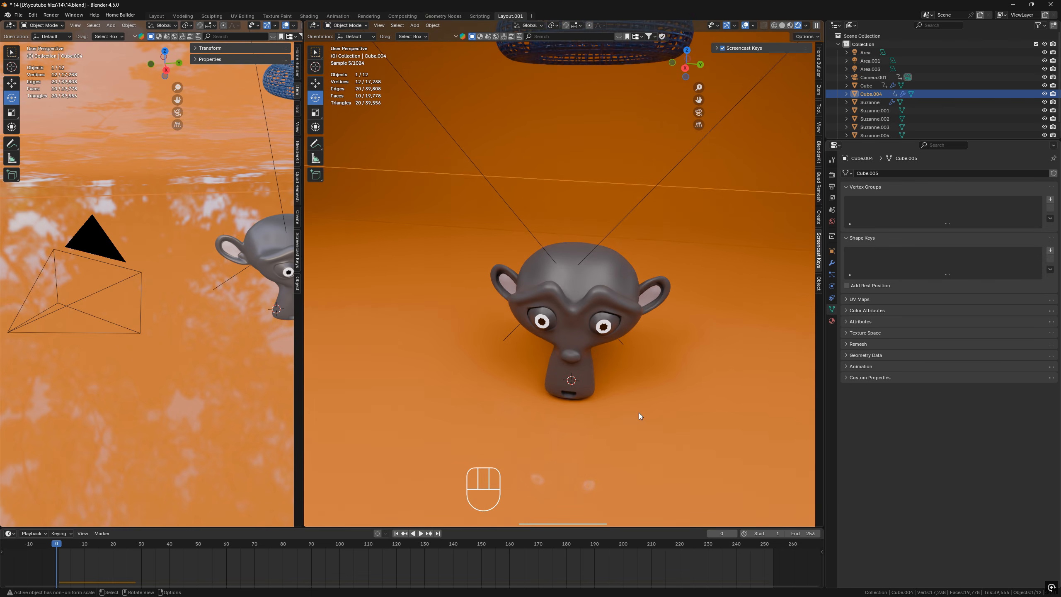
{"action": "middle_click_drag", "start_coordinate": [638, 412], "coordinate": [637, 411]}
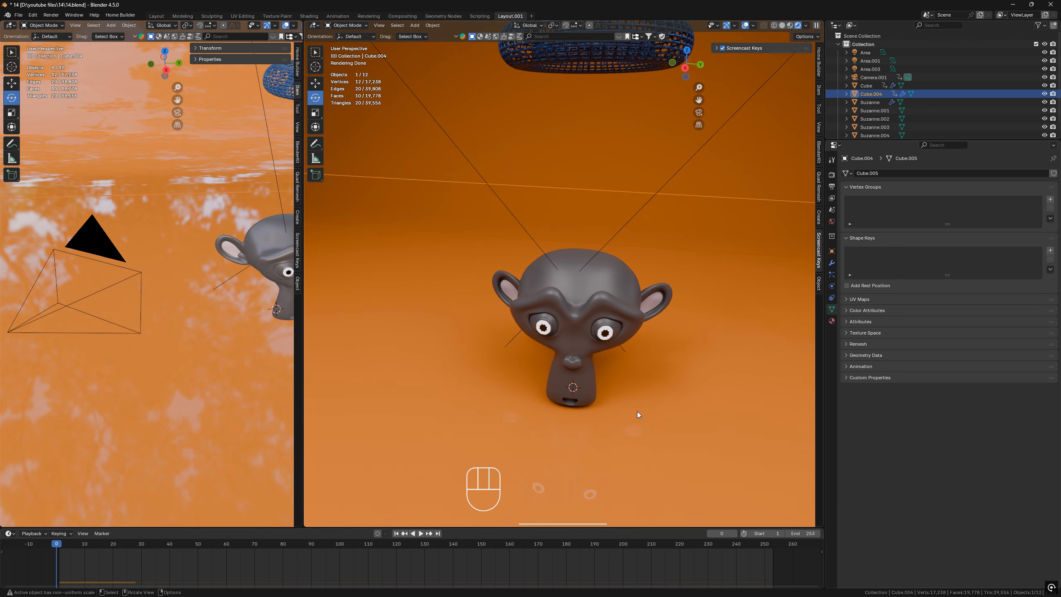
{"action": "key", "text": "ctrl+alt"}
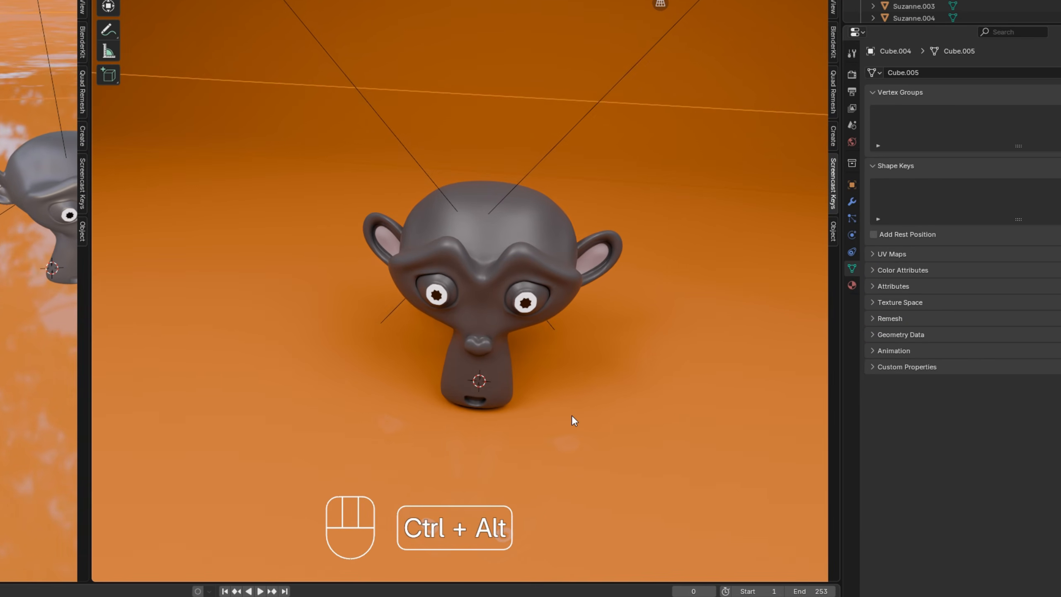
{"action": "key", "text": "ctrl+alt+KP_0"}
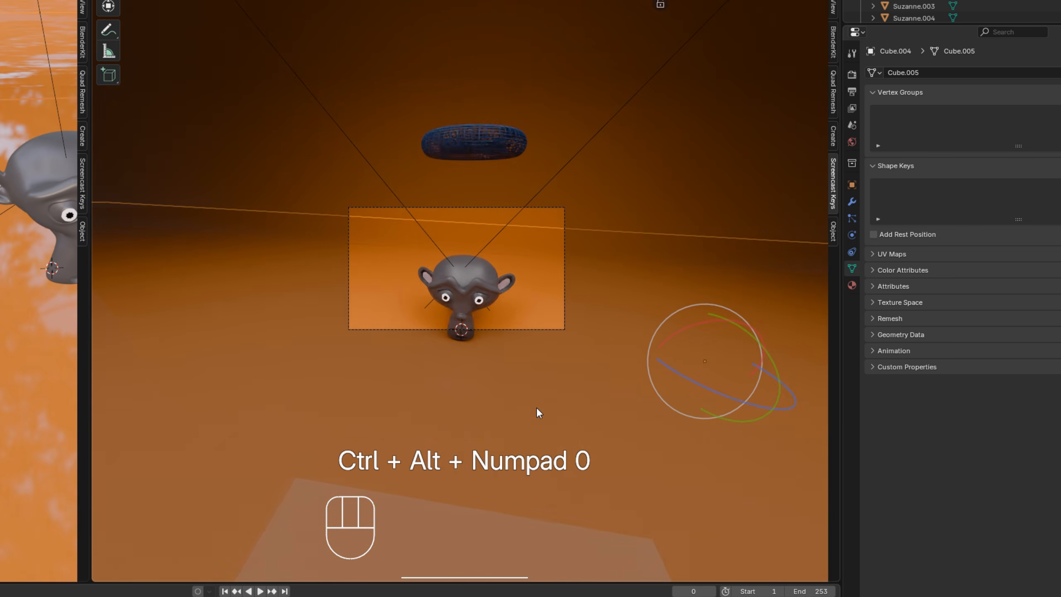
- Select the camera and the Select Box tool, realign the camera to an angled view of the monkey head, and leave camera view
{"action": "middle_click_drag", "start_coordinate": [536, 407], "coordinate": [519, 372]}
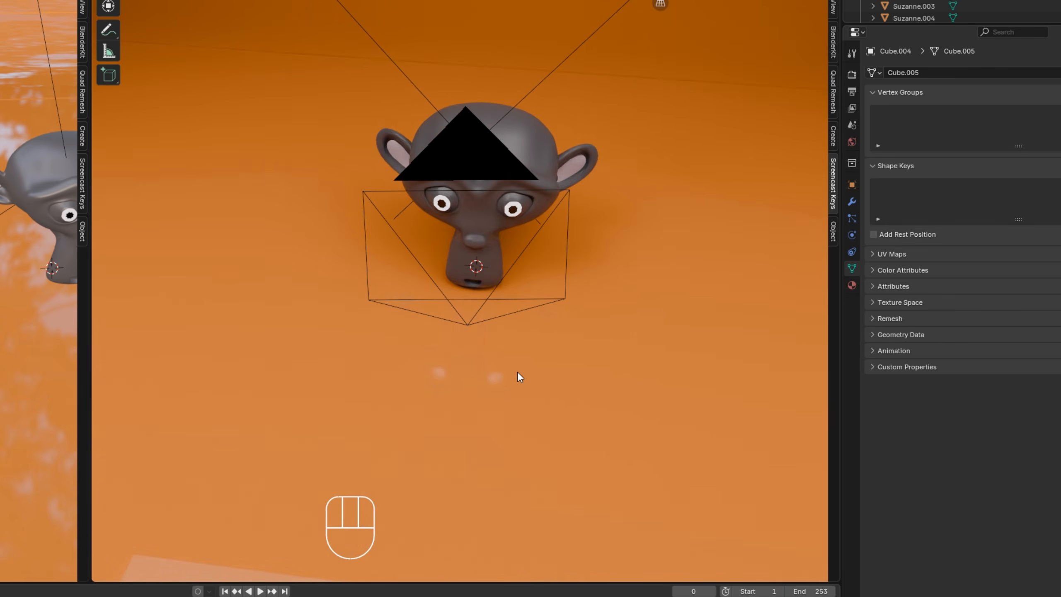
{"action": "left_click", "coordinate": [510, 331]}
{"action": "middle_click_drag", "start_coordinate": [510, 332], "coordinate": [481, 337]}
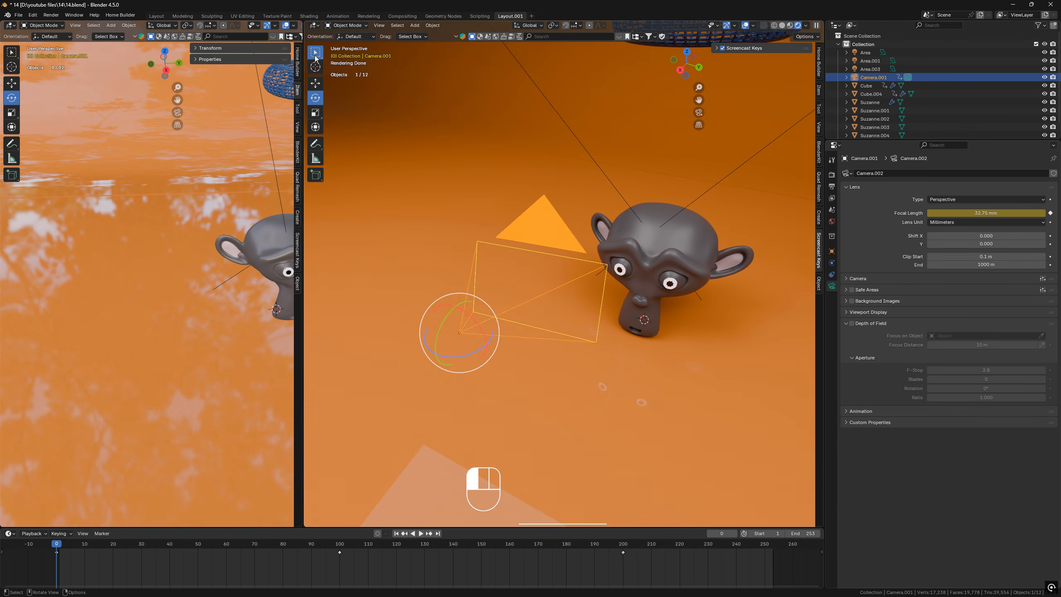
{"action": "left_click", "coordinate": [315, 52]}
{"action": "middle_click_drag", "start_coordinate": [556, 331], "coordinate": [619, 329]}
{"action": "middle_click_drag", "start_coordinate": [619, 328], "coordinate": [571, 308], "text": "shift"}
{"action": "key", "text": "ctrl+alt+KP_0"}
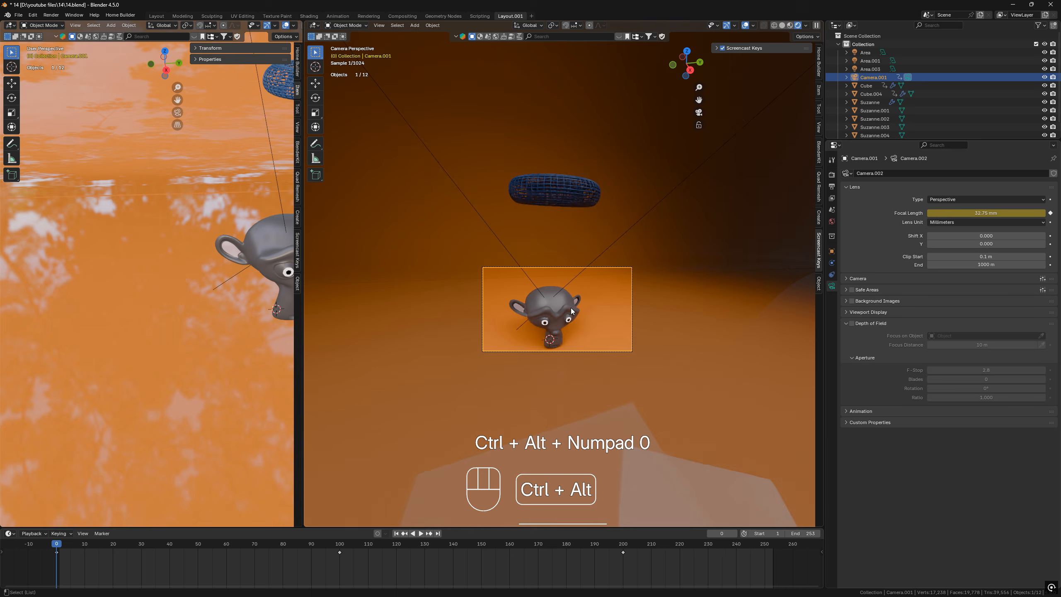
{"action": "scroll", "coordinate": [576, 309], "scroll_direction": "up", "scroll_amount": 4}
{"action": "middle_click_drag", "start_coordinate": [605, 334], "coordinate": [627, 283], "text": "shift"}
{"action": "key", "text": "KP_0"}
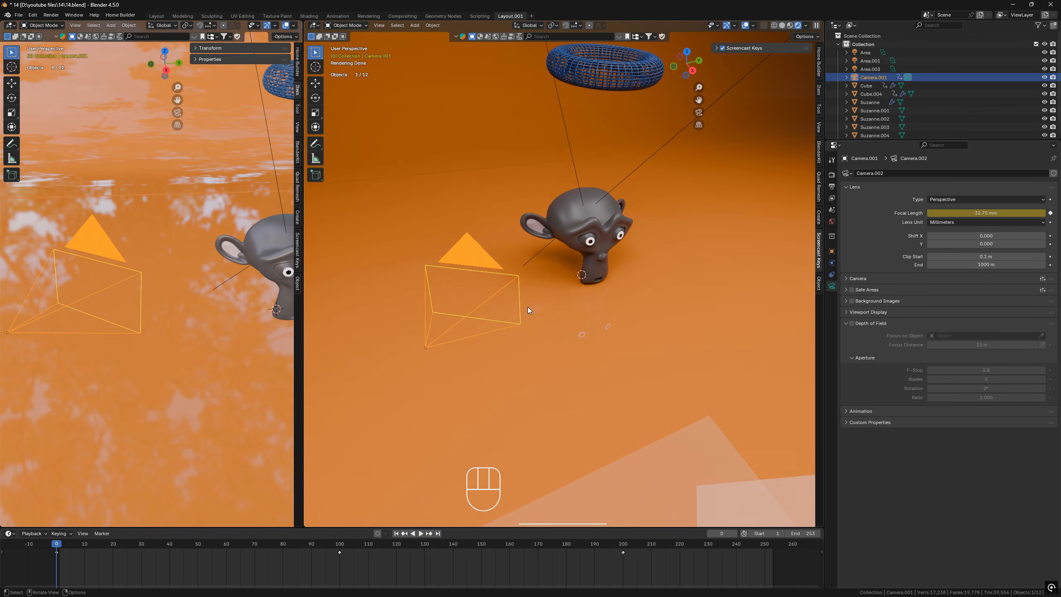
- Try walk navigation in the user-perspective viewport, moving backward, forward and sideways around the monkey head, and cancel it
{"action": "key", "text": "shift+grave"}
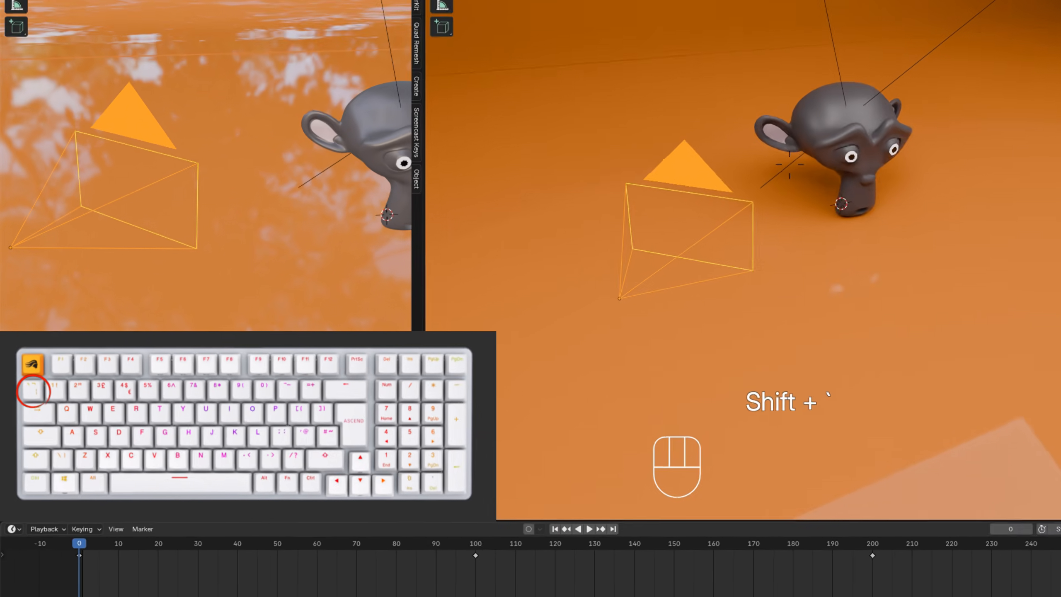
{"action": "key", "text": "s"}
{"action": "key", "text": "s"}
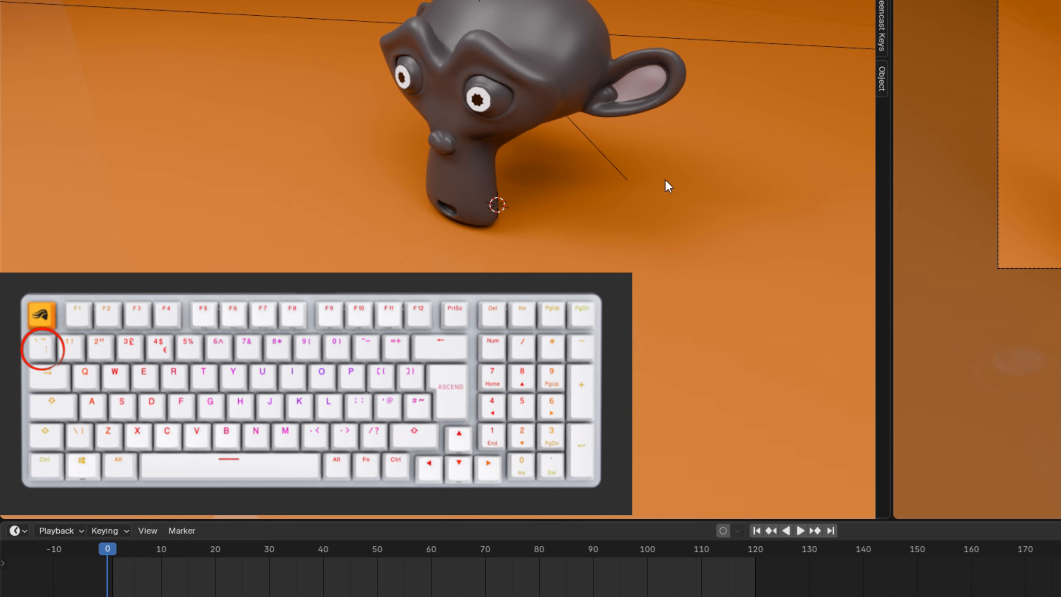
{"action": "key", "text": "shift+grave"}
{"action": "key", "text": "s"}
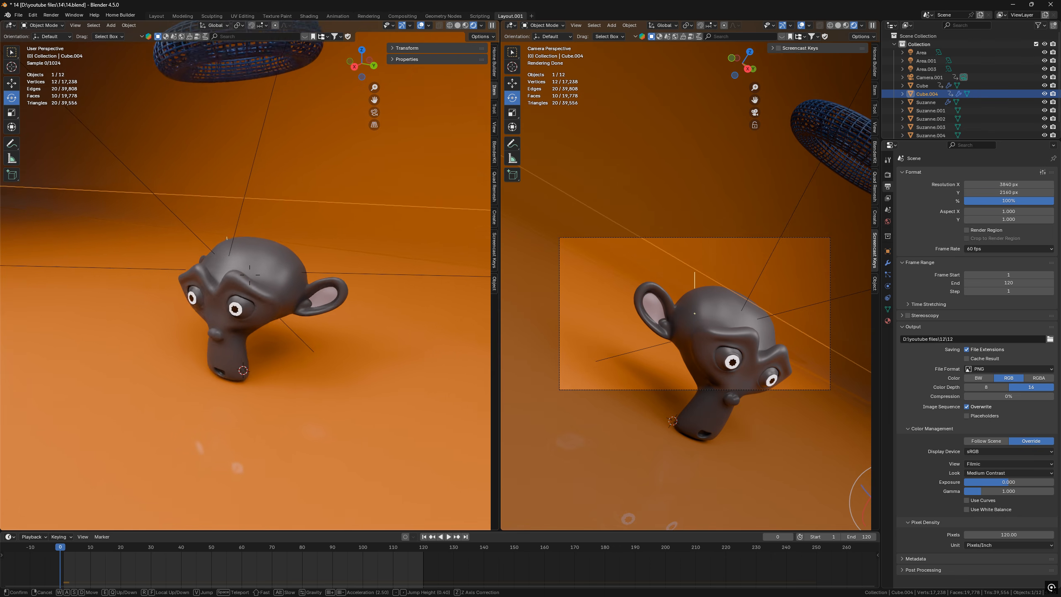
{"action": "key", "text": "w"}
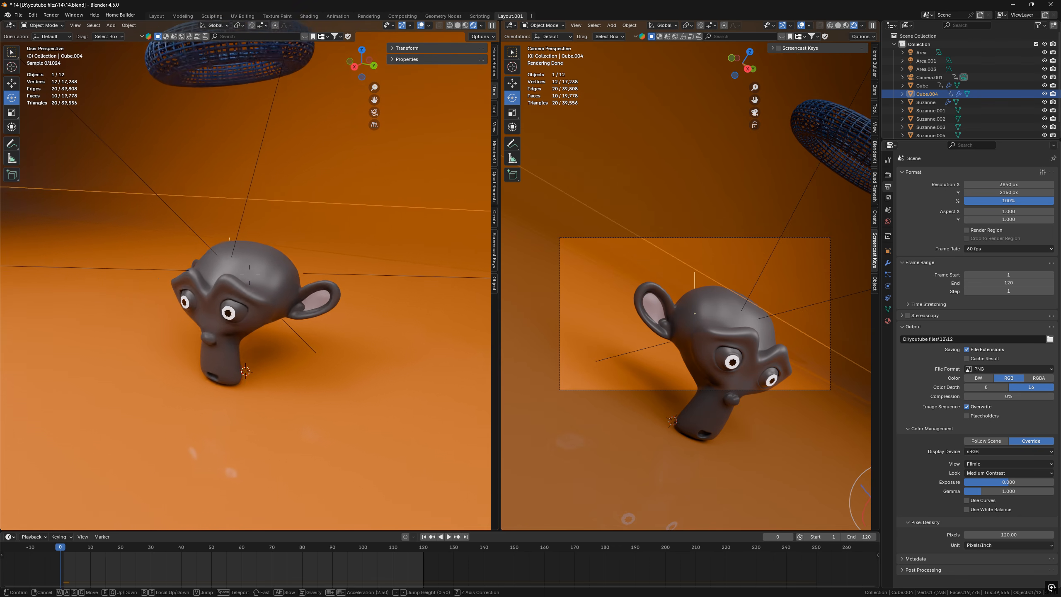
{"action": "key", "text": "a"}
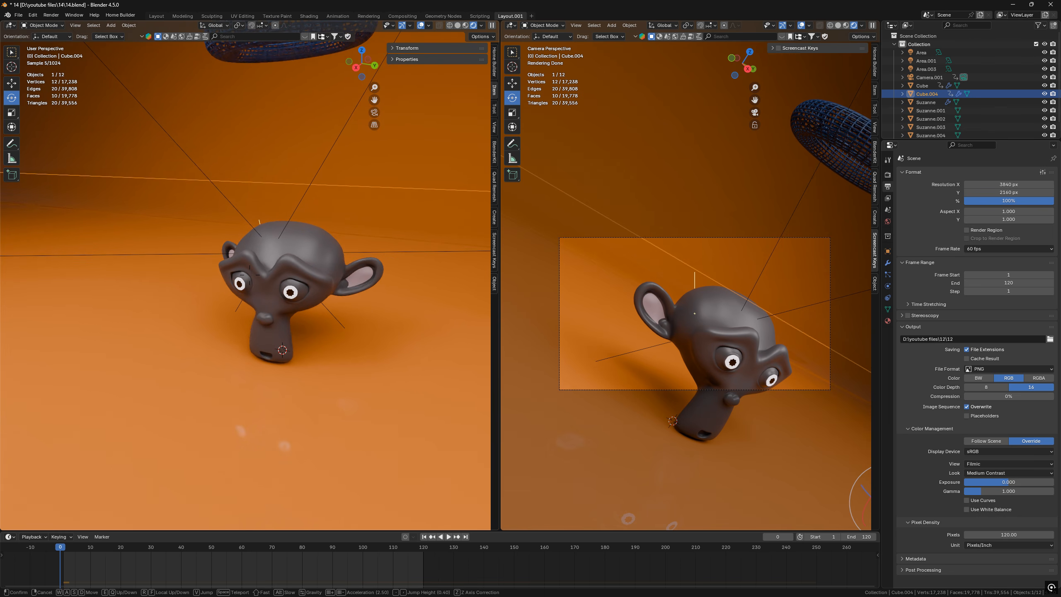
{"action": "key", "text": "Escape"}
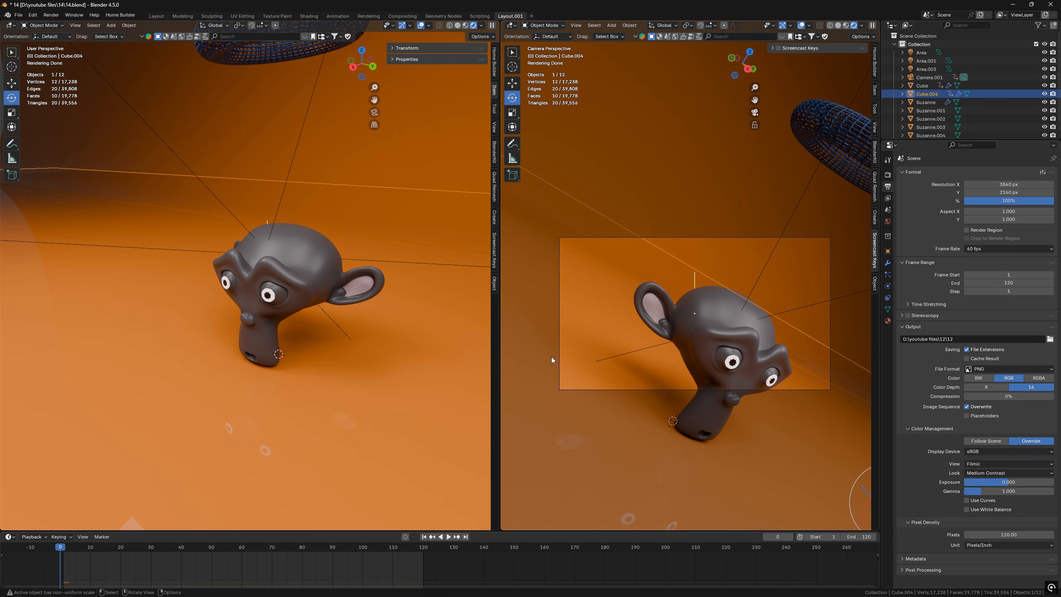
- Reposition the camera around the monkey head with walk navigation in the camera view, moving sideways, back, up and forward, and confirm the framing
{"action": "key", "text": "shift"}
{"action": "key", "text": "shift+grave"}
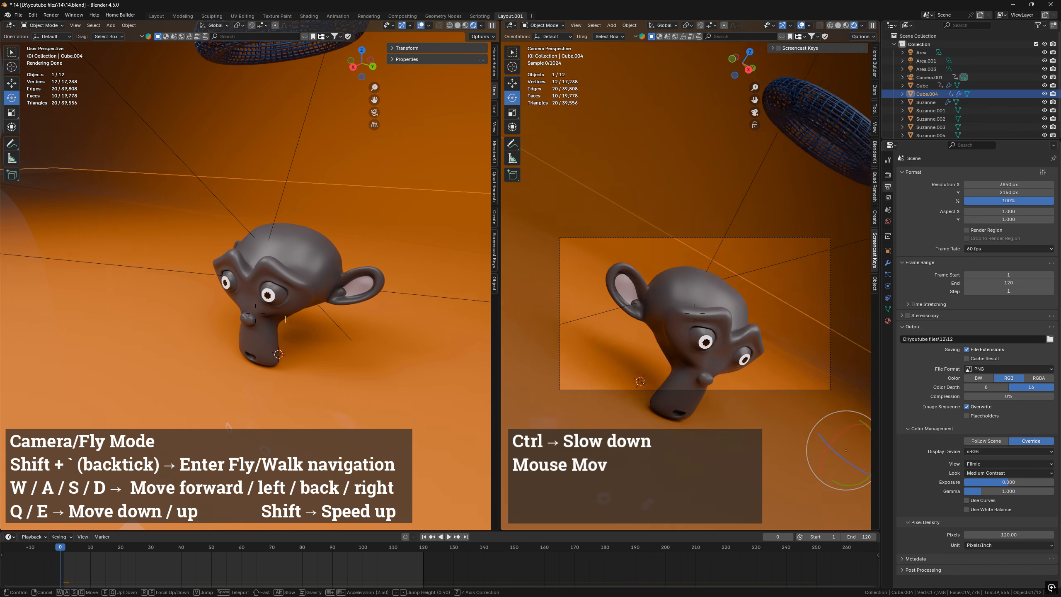
{"action": "key", "text": "d"}
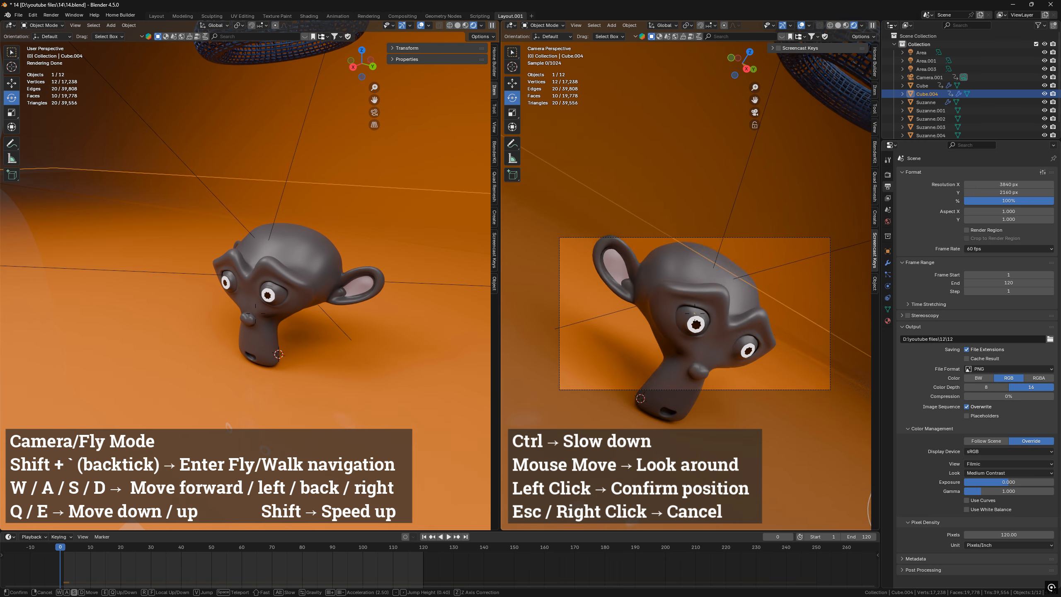
{"action": "key", "text": "s"}
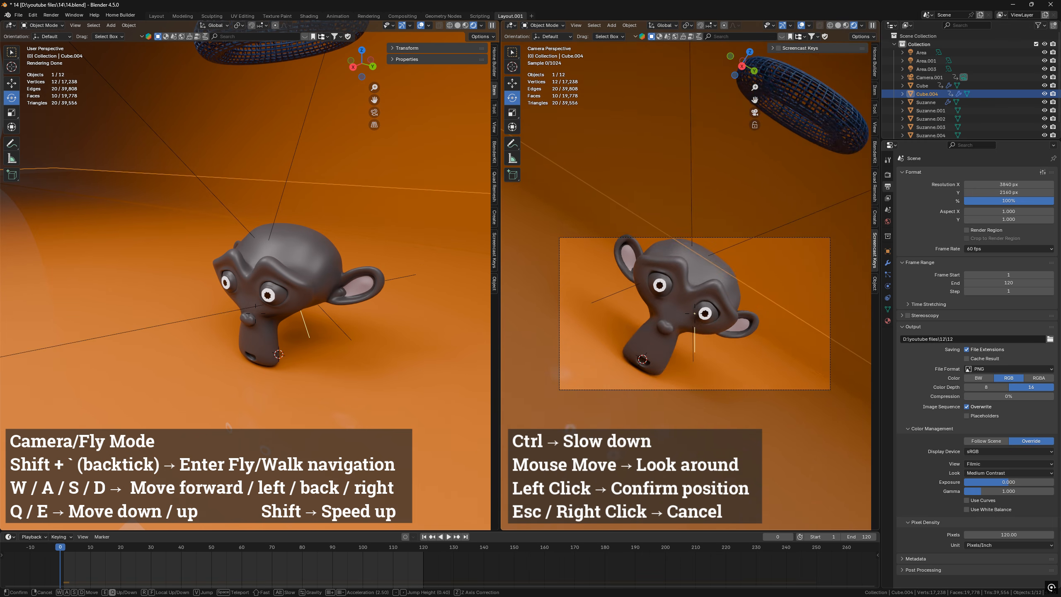
{"action": "key", "text": "e"}
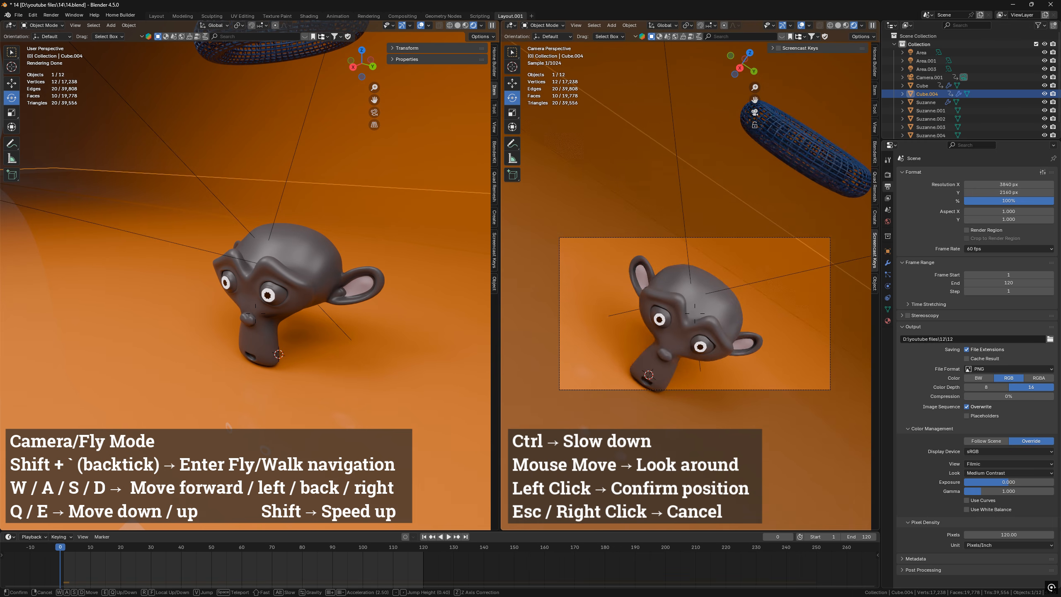
{"action": "key", "text": "shift+w"}
{"action": "key", "text": "s"}
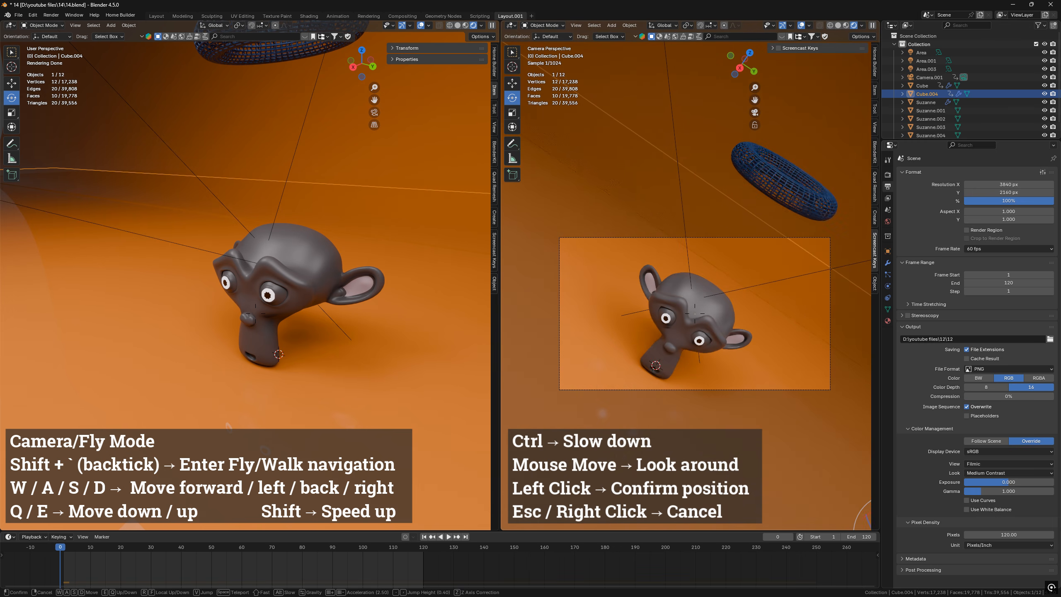
{"action": "key", "text": "w"}
{"action": "key", "text": "s"}
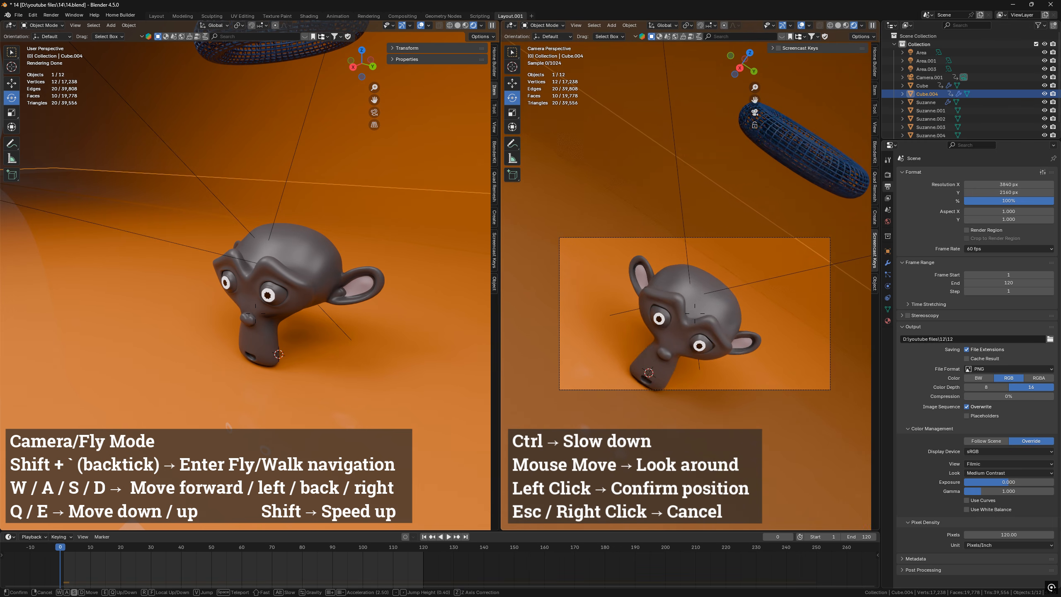
{"action": "key", "text": "s"}
{"action": "key", "text": "w"}
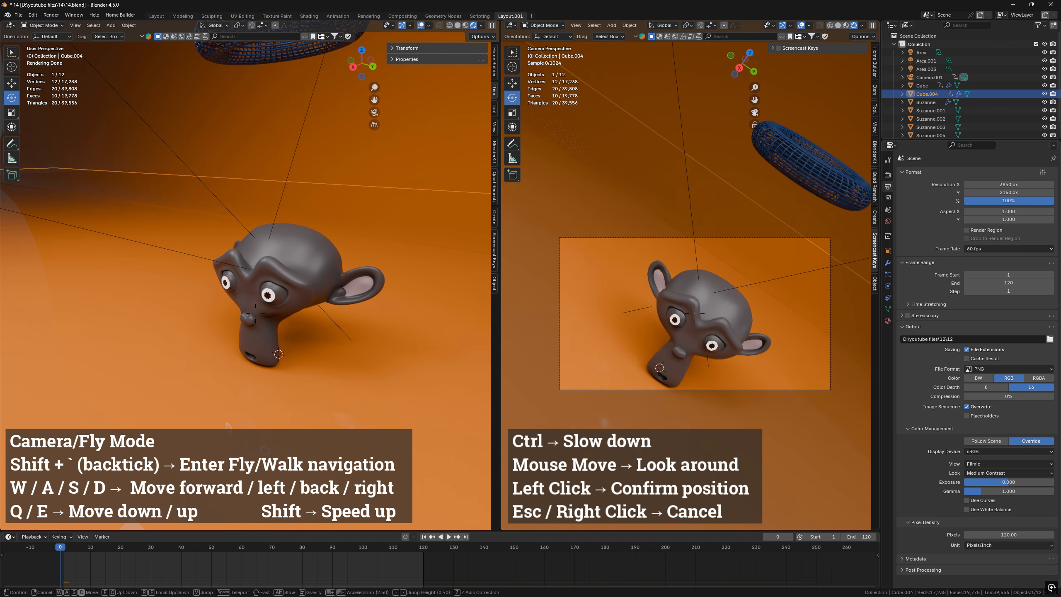
{"action": "key", "text": "d"}
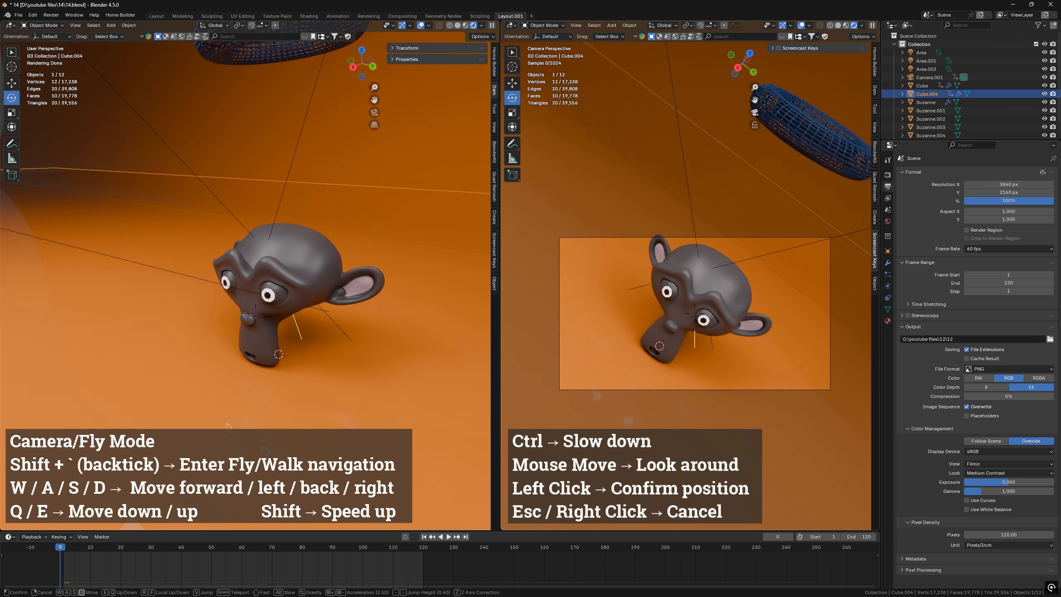
{"action": "key", "text": "s"}
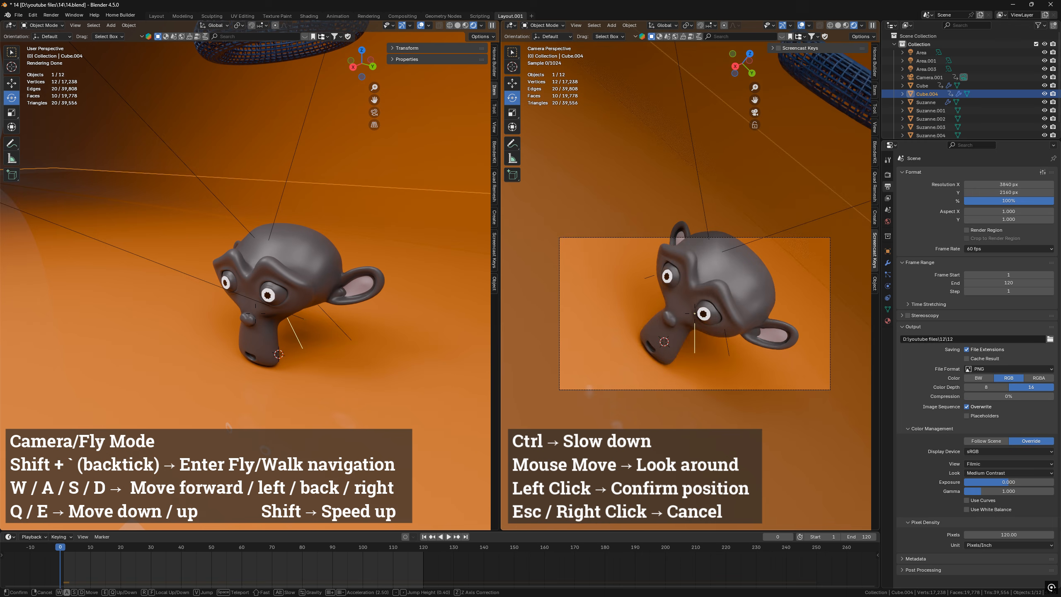
{"action": "key", "text": "w"}
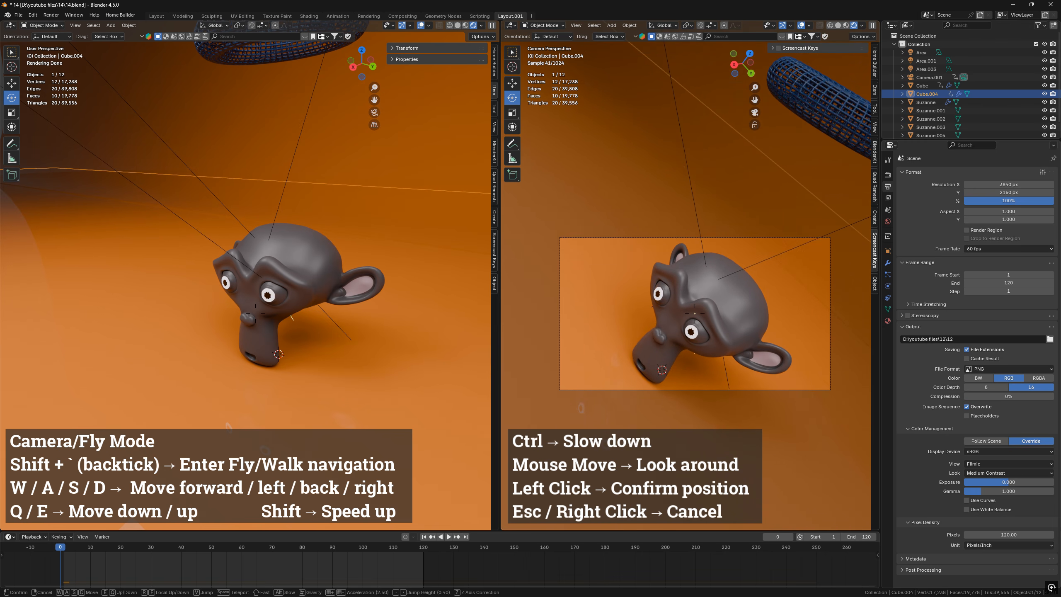
{"action": "left_click", "coordinate": [552, 357]}
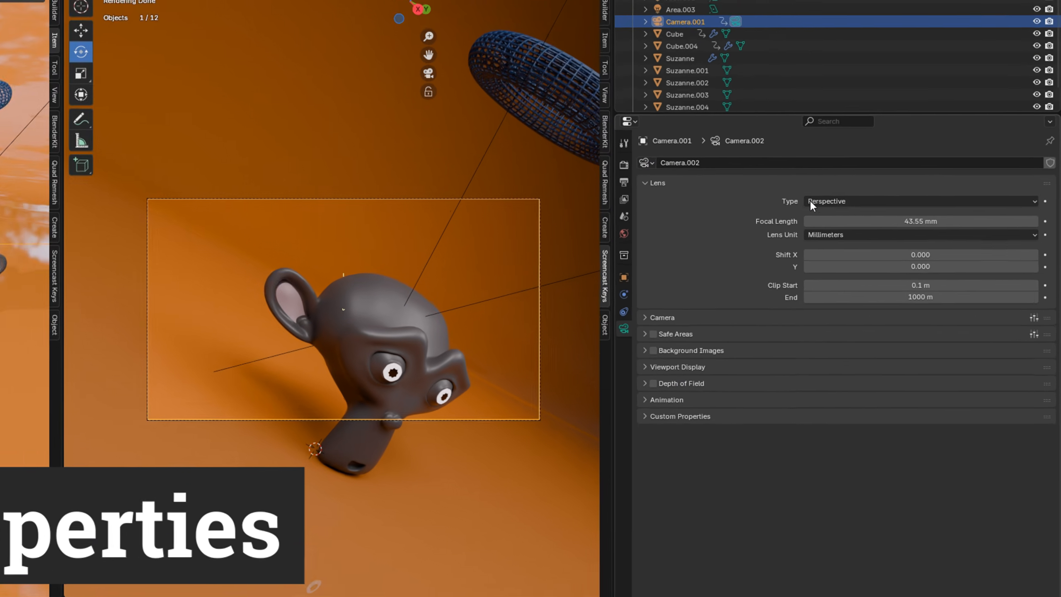
- Try the Orthographic and Panoramic lens types on the camera, and return to Perspective
{"action": "left_click", "coordinate": [810, 202]}
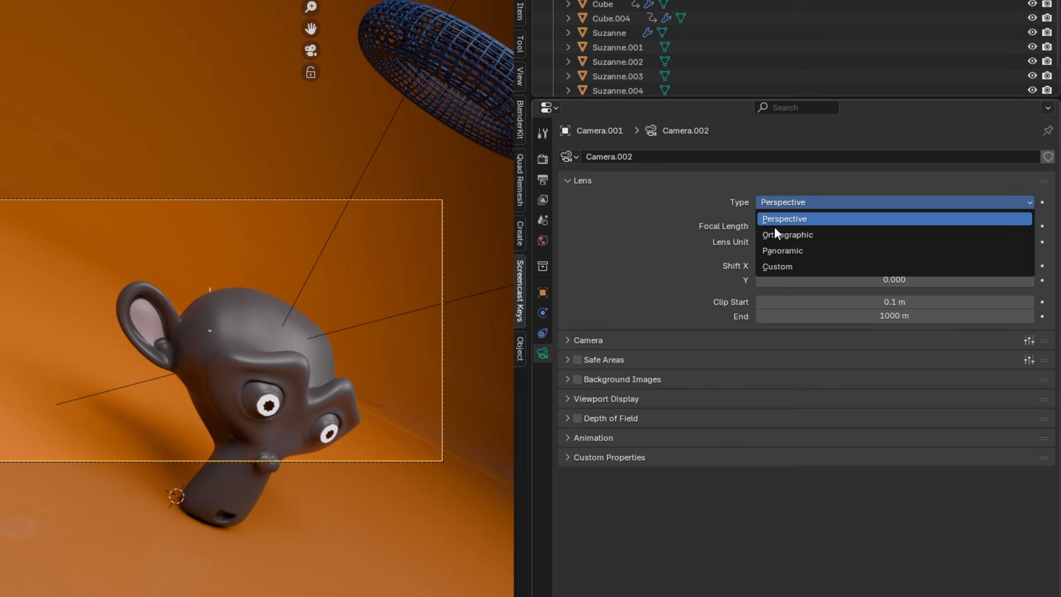
{"action": "left_click", "coordinate": [777, 238]}
{"action": "left_click", "coordinate": [785, 204]}
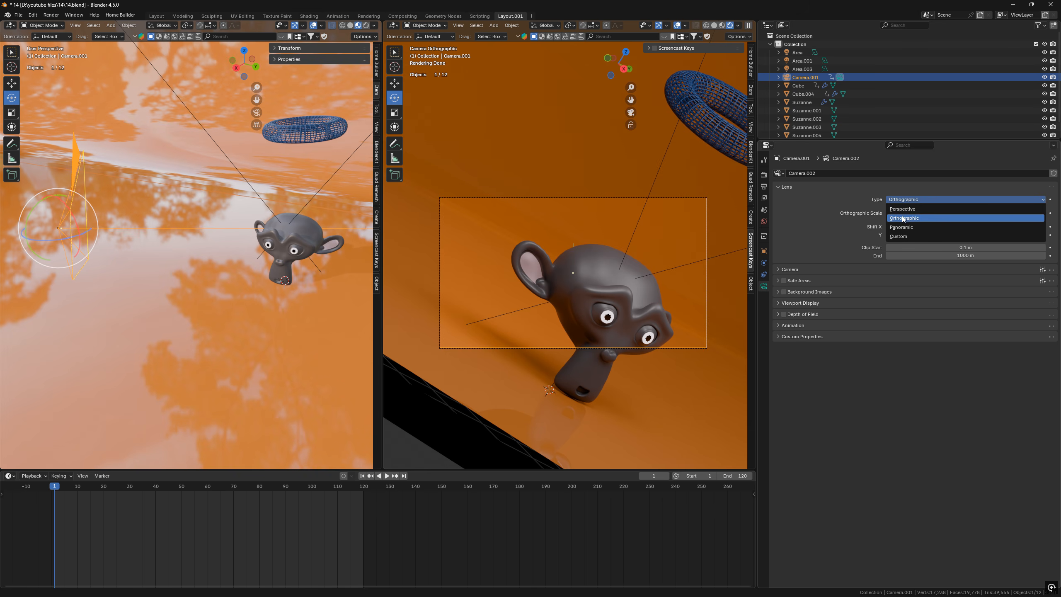
{"action": "left_click", "coordinate": [902, 227]}
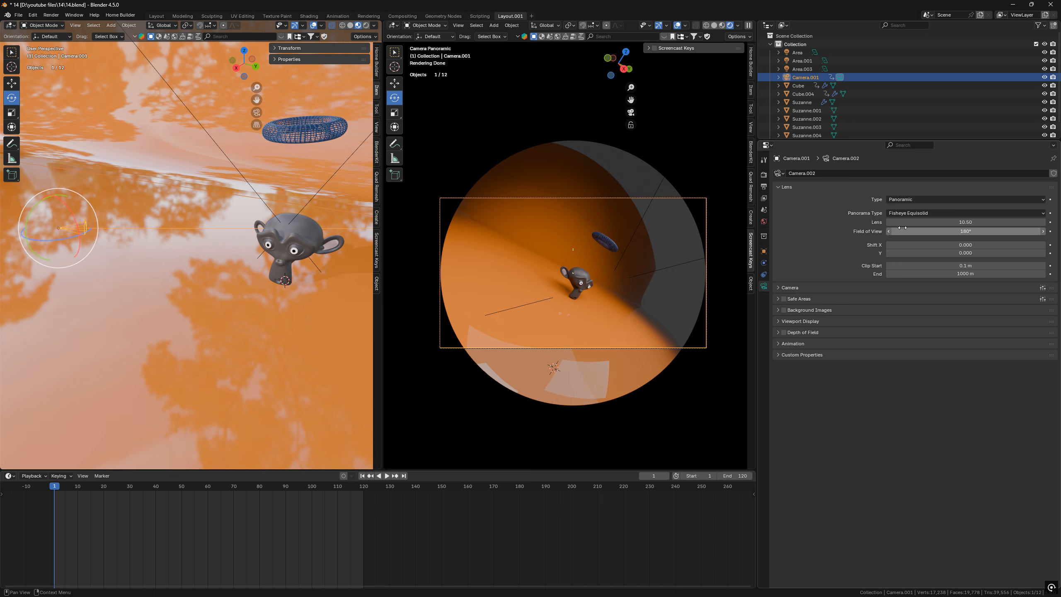
{"action": "left_click", "coordinate": [903, 200]}
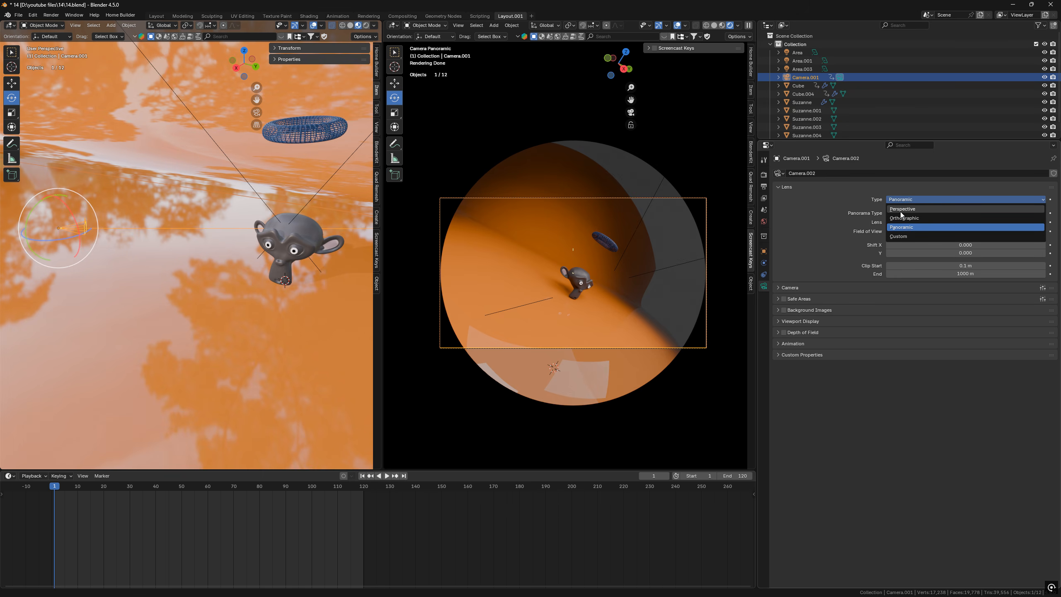
{"action": "left_click", "coordinate": [901, 210]}
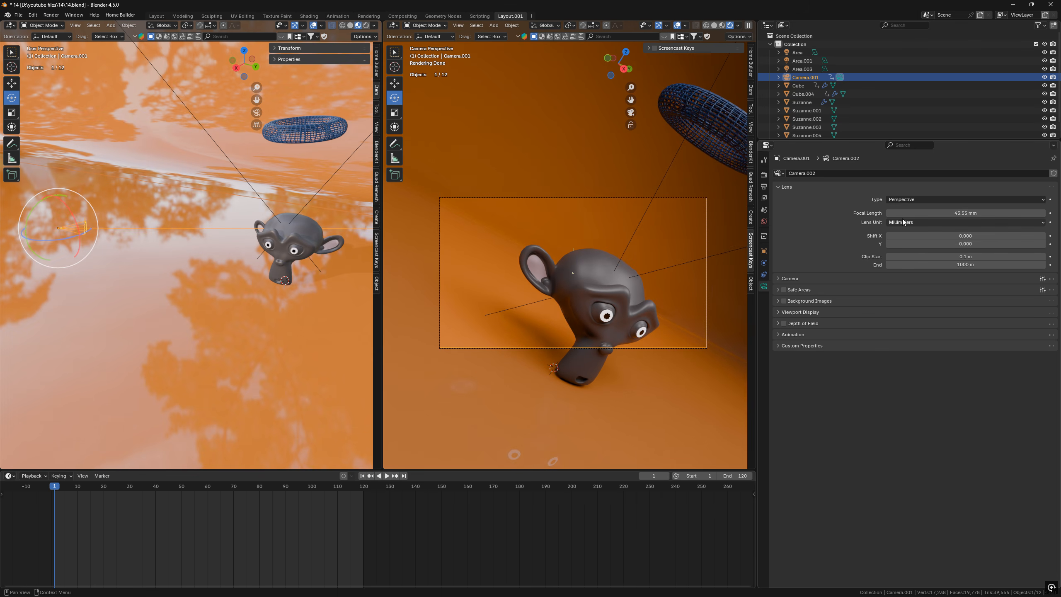
- Set the camera's focal length to 24.55 mm and enable Safe Areas with title safe margins of 0.153 in X and 0.154 in Y
{"action": "left_click_drag", "start_coordinate": [903, 212], "coordinate": [876, 211]}
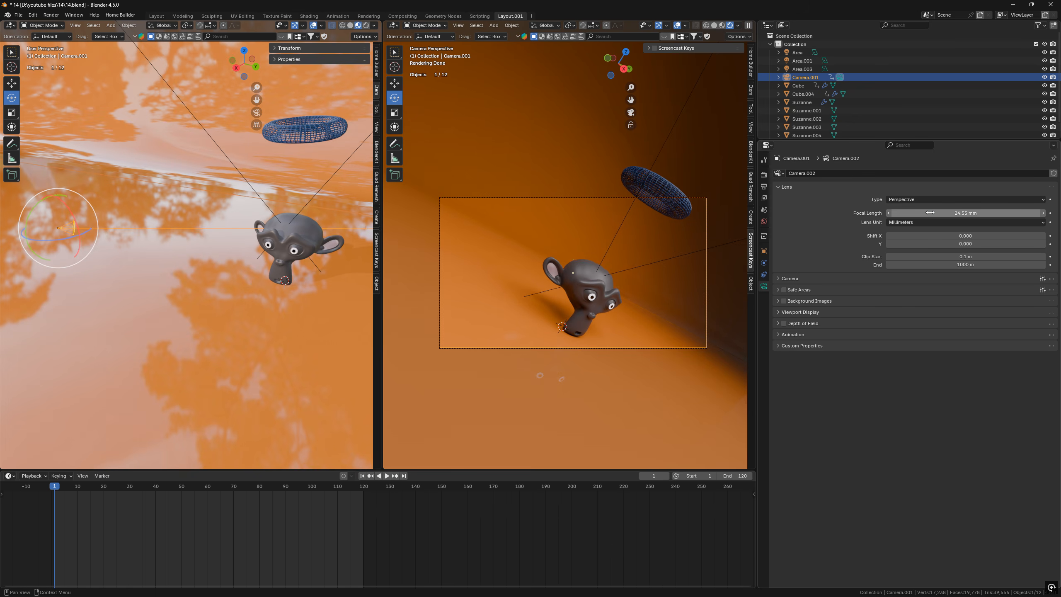
{"action": "left_click", "coordinate": [778, 290]}
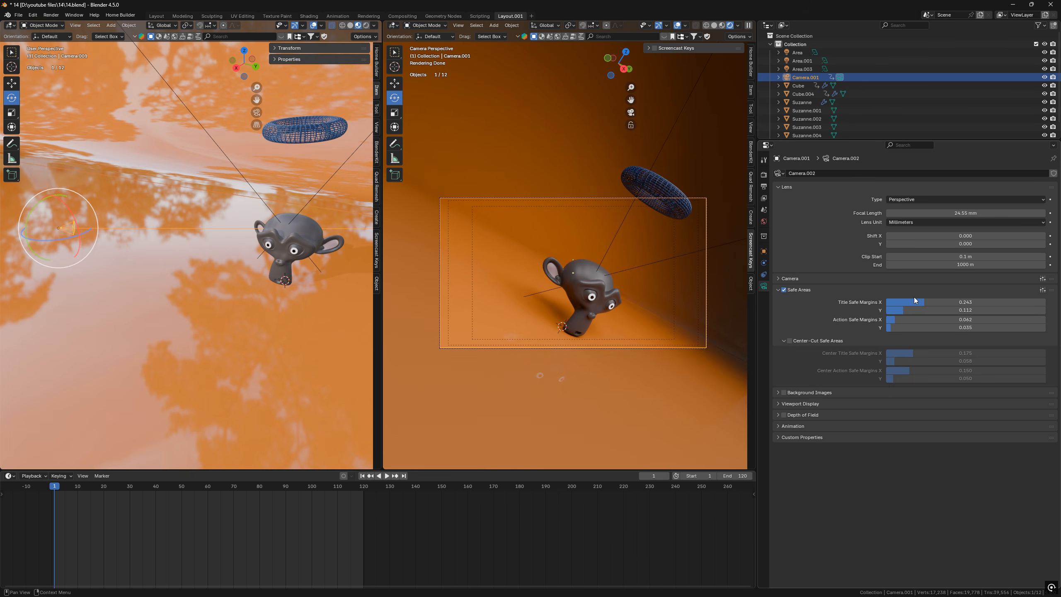
{"action": "mouse_move", "coordinate": [915, 300]}
{"action": "left_mouse_down"}
{"action": "mouse_move", "coordinate": [932, 310]}
{"action": "mouse_move", "coordinate": [912, 310]}
{"action": "left_mouse_up"}
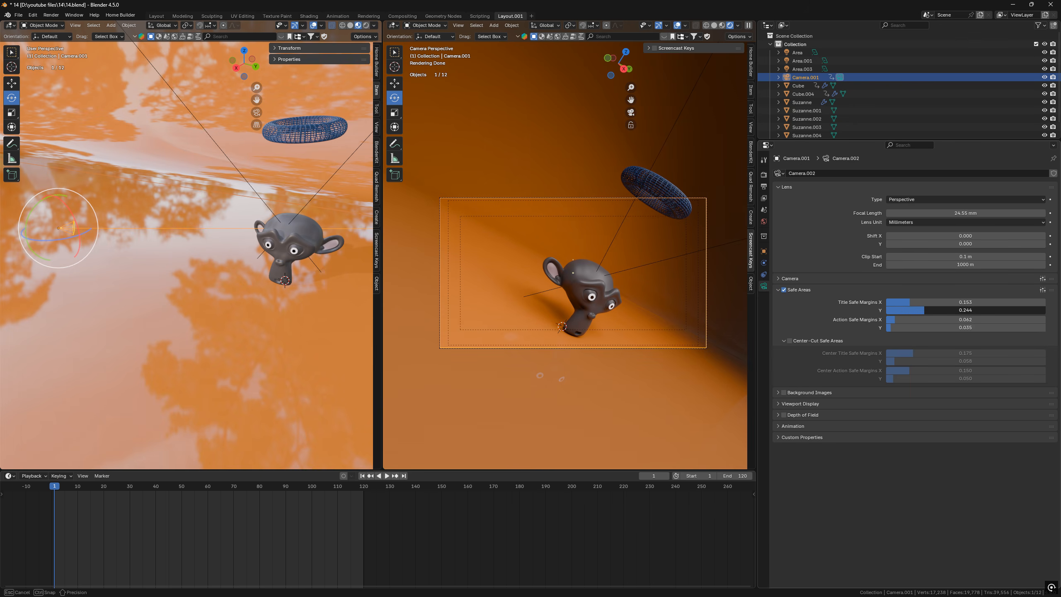
{"action": "left_click_drag", "start_coordinate": [912, 310], "coordinate": [912, 310]}
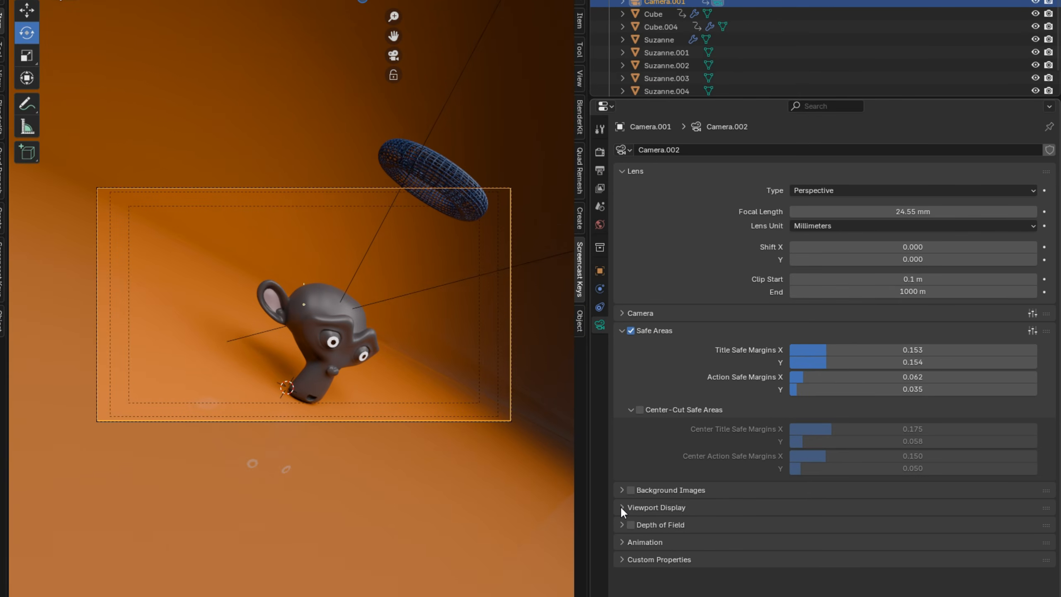
- Open the camera's Viewport Display settings and examine its limits line in the user-perspective viewport using rendered, wireframe and solid shading
{"action": "left_click", "coordinate": [622, 507]}
{"action": "left_click", "coordinate": [623, 330]}
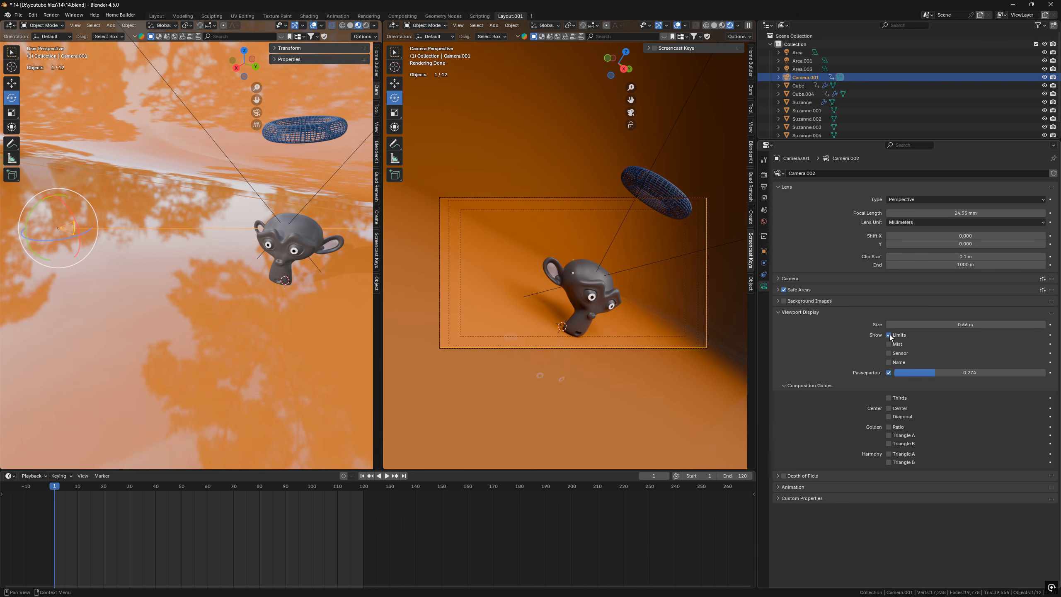
{"action": "left_click", "coordinate": [365, 26]}
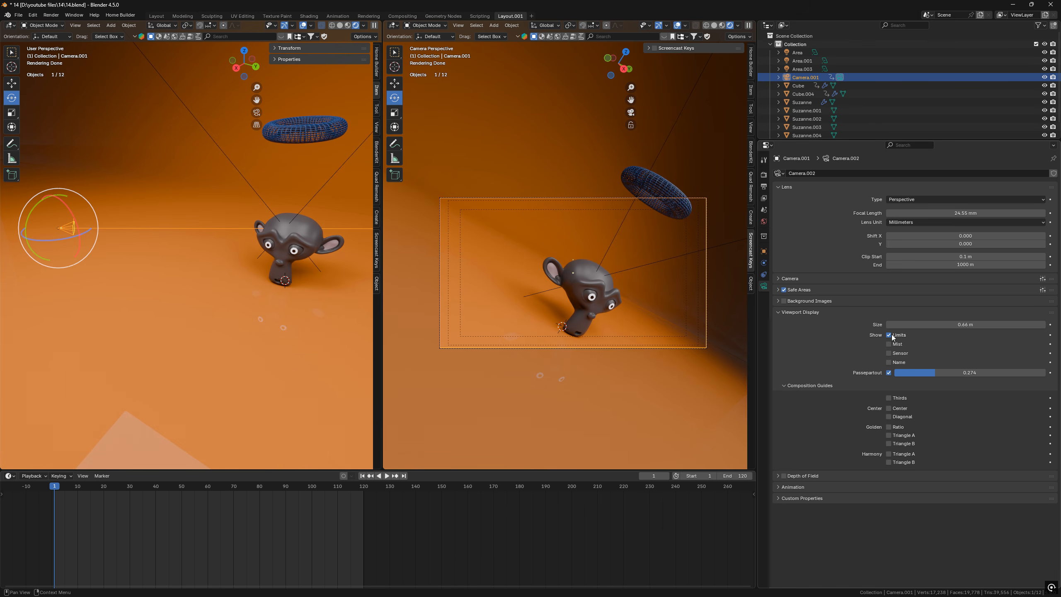
{"action": "left_click", "coordinate": [332, 25]}
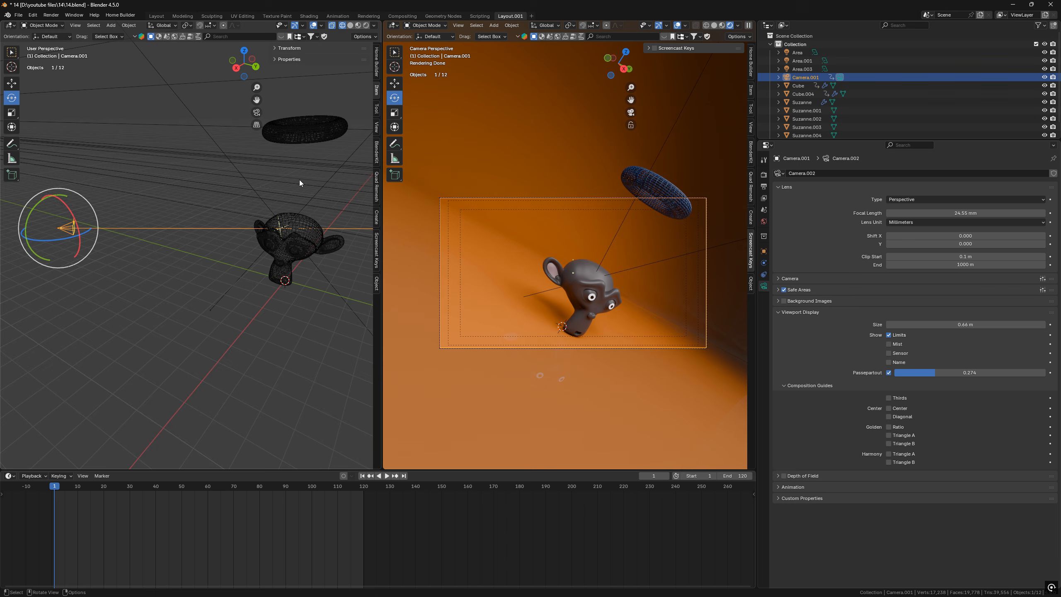
{"action": "scroll", "coordinate": [297, 196], "scroll_direction": "up", "scroll_amount": 2}
{"action": "middle_click_drag", "start_coordinate": [297, 209], "coordinate": [79, 252]}
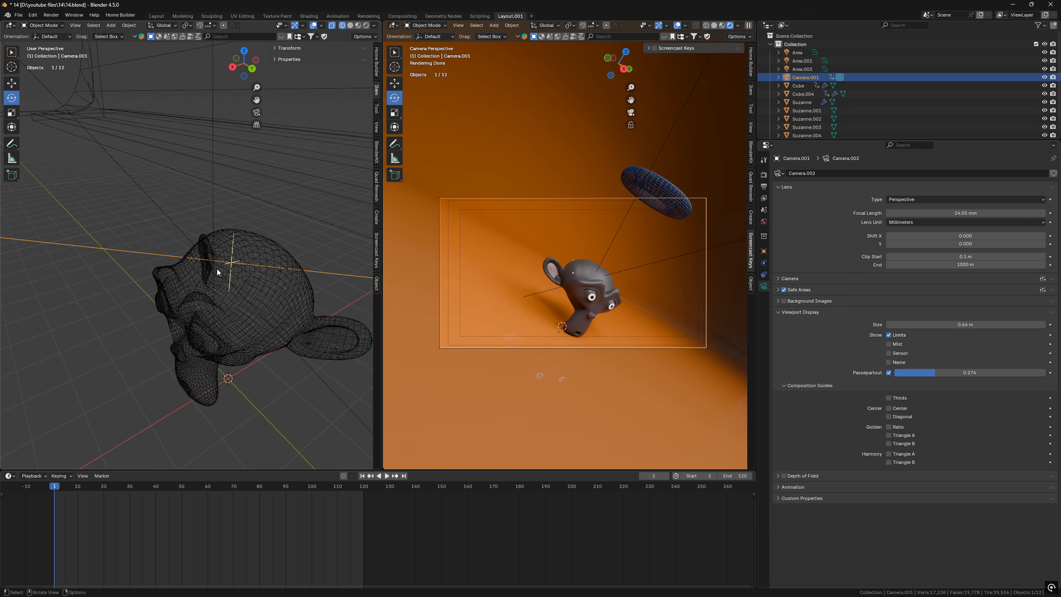
{"action": "middle_click_drag", "start_coordinate": [217, 268], "coordinate": [299, 126]}
{"action": "left_click", "coordinate": [350, 25]}
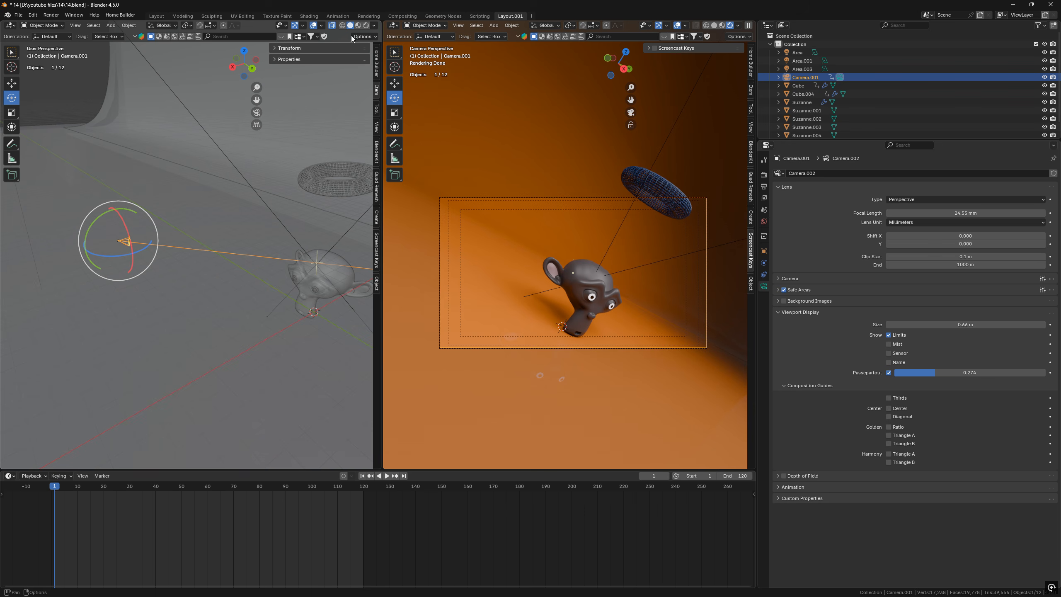
- Darken the area outside the camera frame by setting Passepartout to 0.851
{"action": "left_click_drag", "start_coordinate": [943, 373], "coordinate": [1044, 373]}
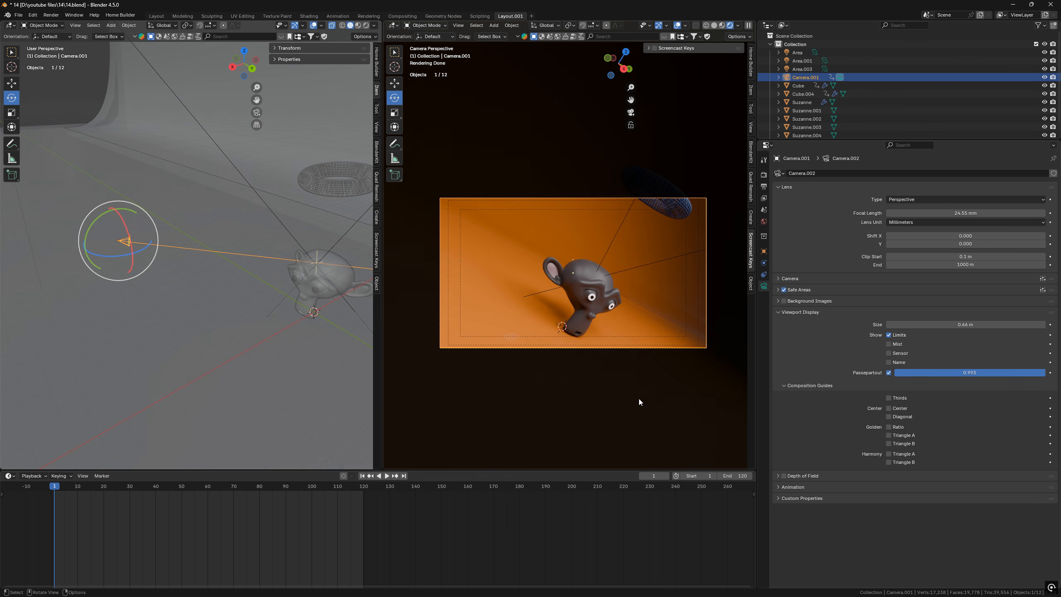
{"action": "left_click_drag", "start_coordinate": [977, 370], "coordinate": [1023, 373]}
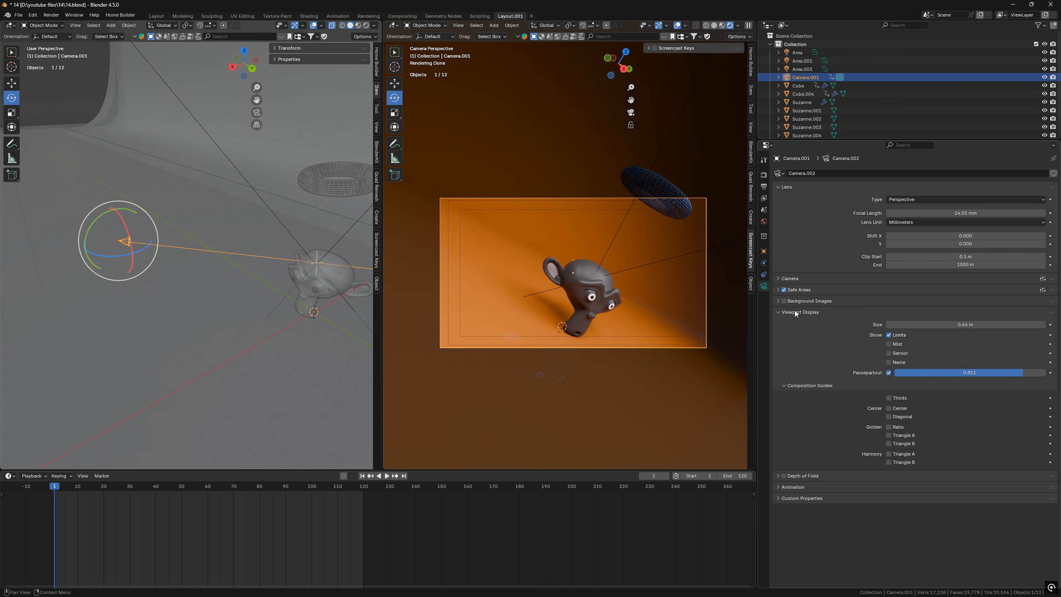
{"action": "left_click", "coordinate": [776, 311]}
{"action": "left_click", "coordinate": [777, 312]}
- Turn off Safe Areas and try the Thirds, Center and Golden Ratio composition guides in an enlarged camera viewport
{"action": "left_click", "coordinate": [784, 290]}
{"action": "scroll", "coordinate": [685, 312], "scroll_direction": "up", "scroll_amount": 1}
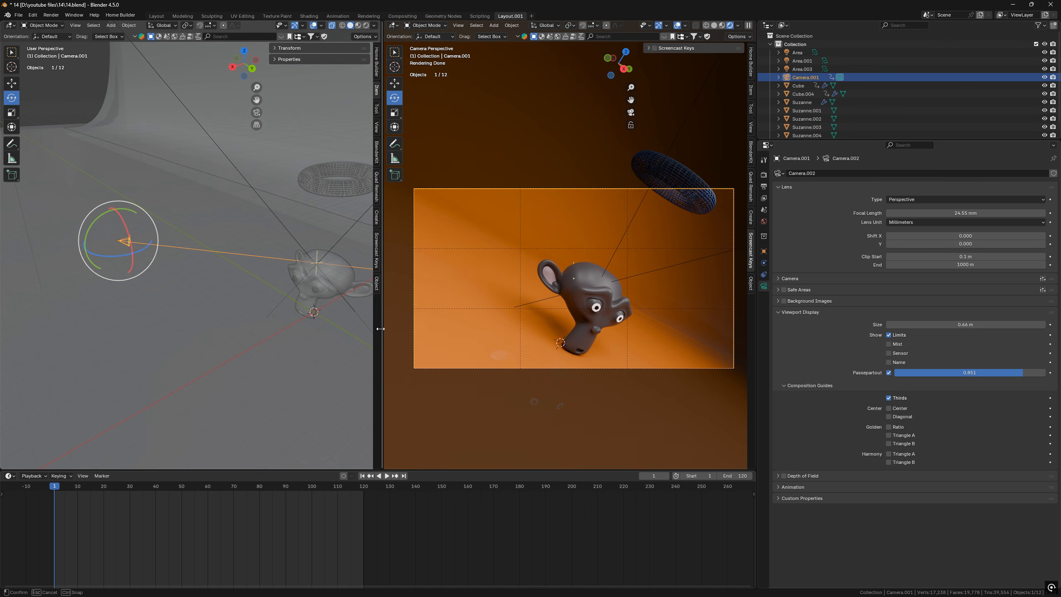
{"action": "left_click_drag", "start_coordinate": [378, 329], "coordinate": [274, 330]}
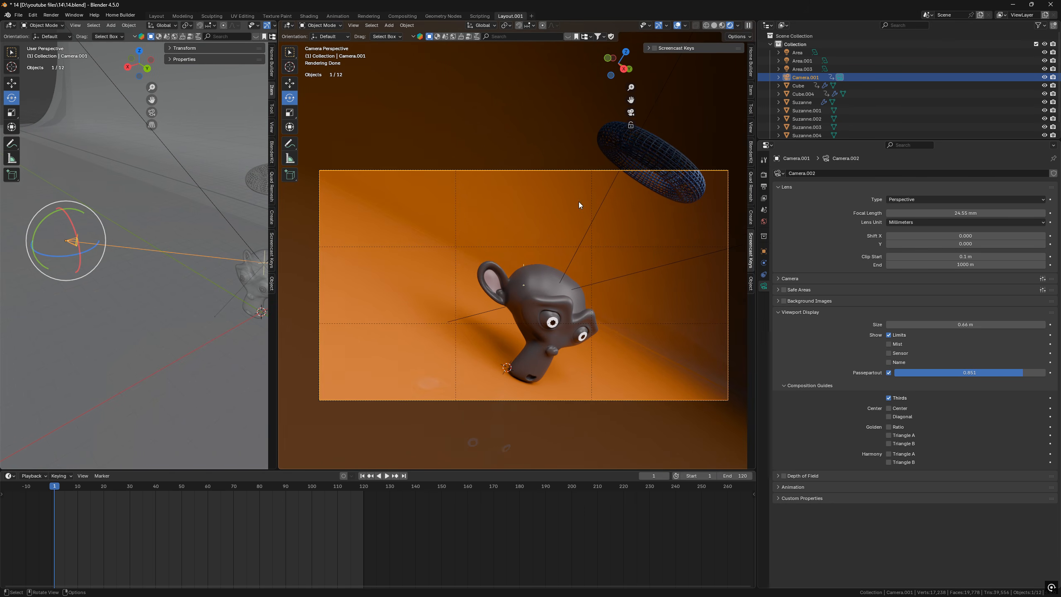
{"action": "left_click", "coordinate": [889, 408]}
{"action": "left_click", "coordinate": [891, 427]}
{"action": "left_click", "coordinate": [786, 386]}
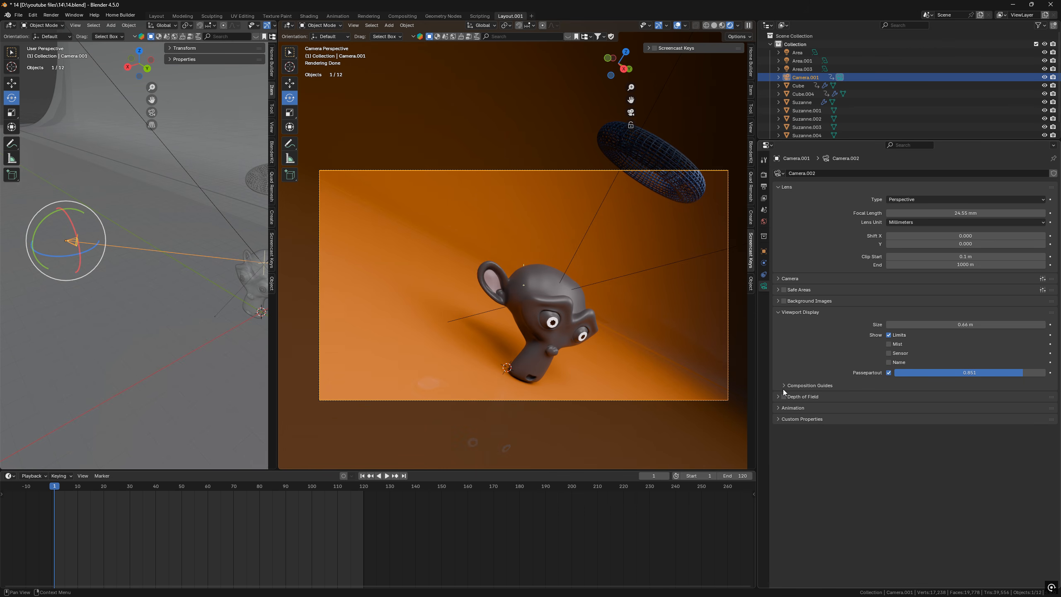
- Enable Depth of Field on the camera, clear its focus object and pick the Suzanne monkey head as the focus again
{"action": "left_click", "coordinate": [778, 313]}
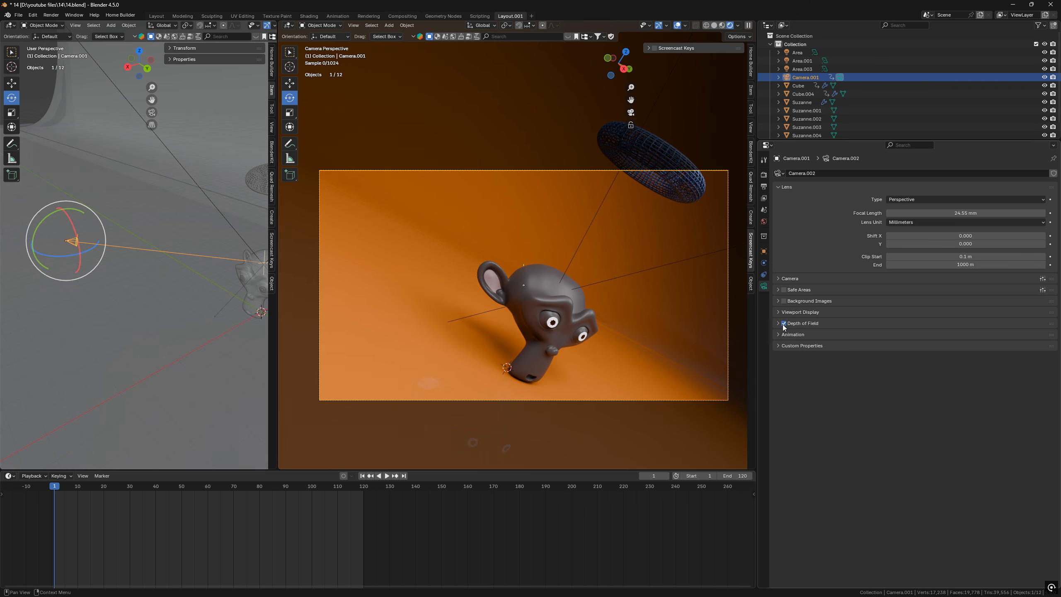
{"action": "left_click", "coordinate": [778, 324]}
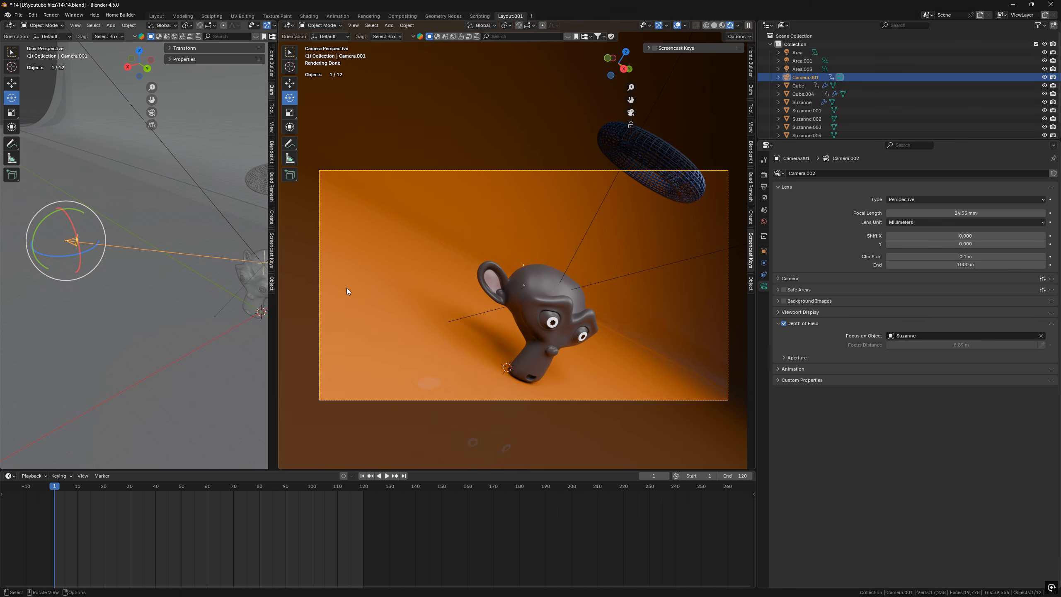
{"action": "left_click_drag", "start_coordinate": [273, 288], "coordinate": [405, 288]}
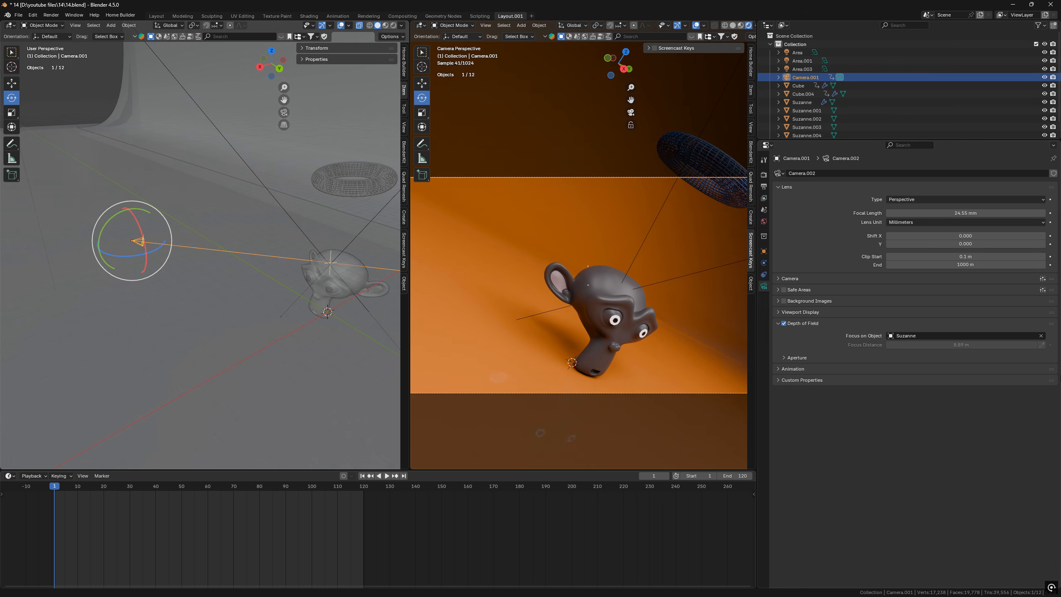
{"action": "left_click", "coordinate": [1031, 336]}
{"action": "left_click", "coordinate": [1040, 335]}
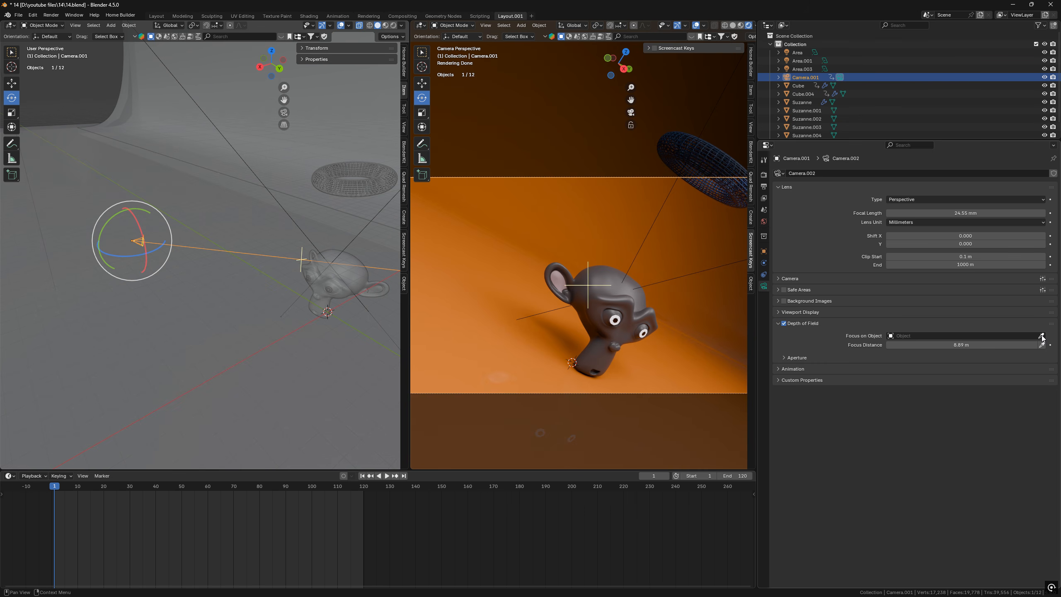
{"action": "left_click", "coordinate": [1042, 335]}
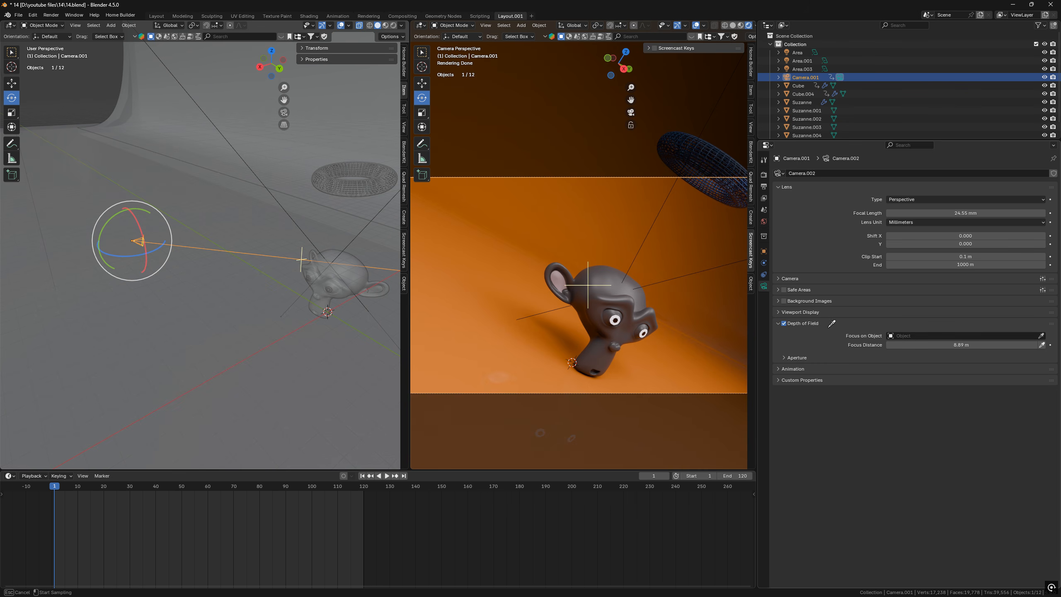
{"action": "left_click", "coordinate": [337, 274]}
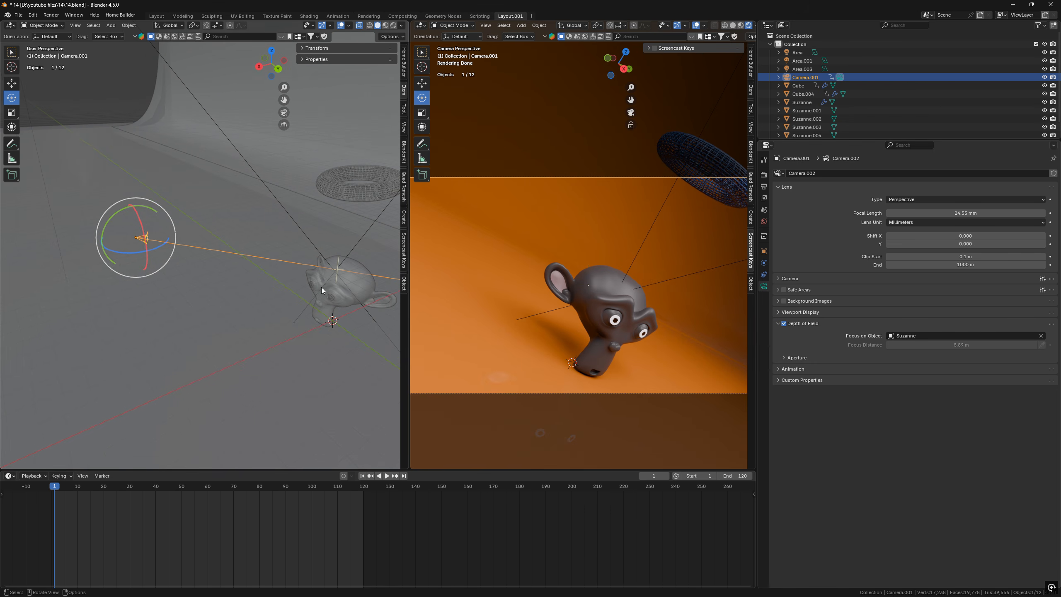
- Show the user-perspective viewport in rendered shading and set the camera's aperture F-Stop to 60.5
{"action": "middle_click_drag", "start_coordinate": [327, 287], "coordinate": [283, 263]}
{"action": "scroll", "coordinate": [292, 285], "scroll_direction": "up", "scroll_amount": 2}
{"action": "left_click", "coordinate": [385, 25]}
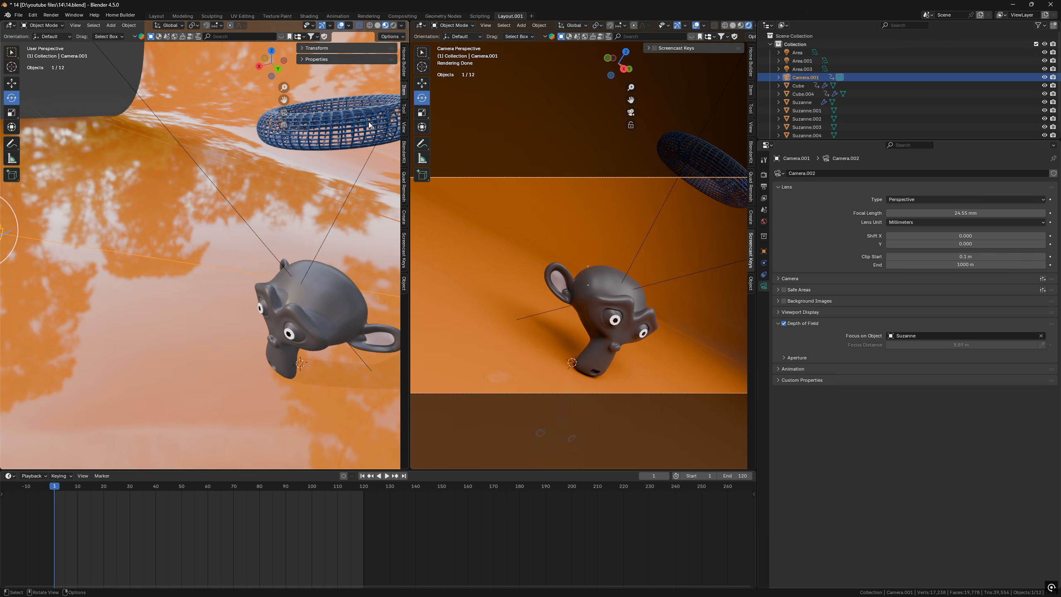
{"action": "left_click", "coordinate": [394, 26]}
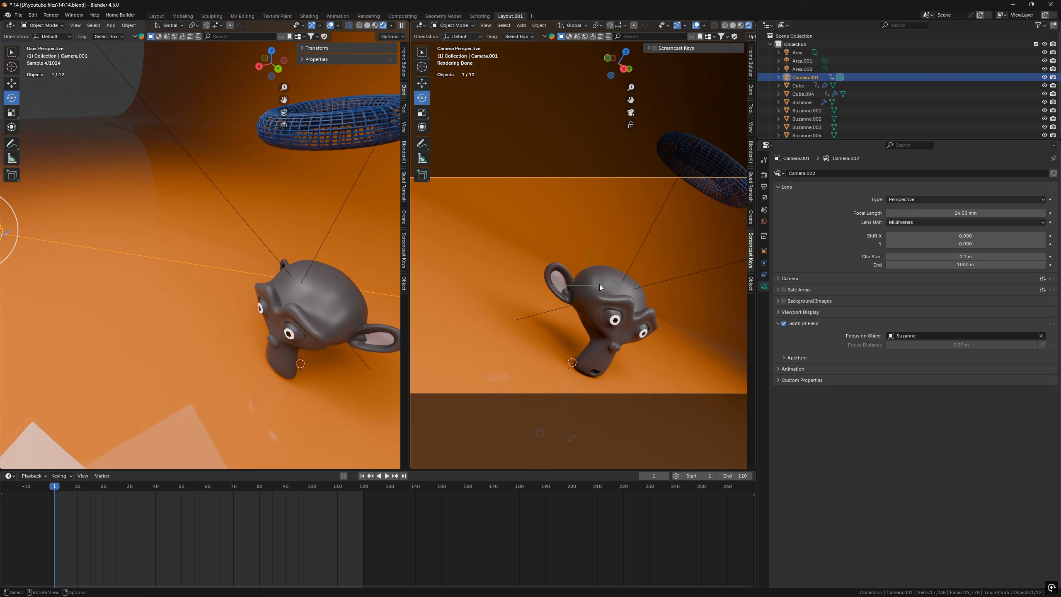
{"action": "left_click", "coordinate": [881, 358]}
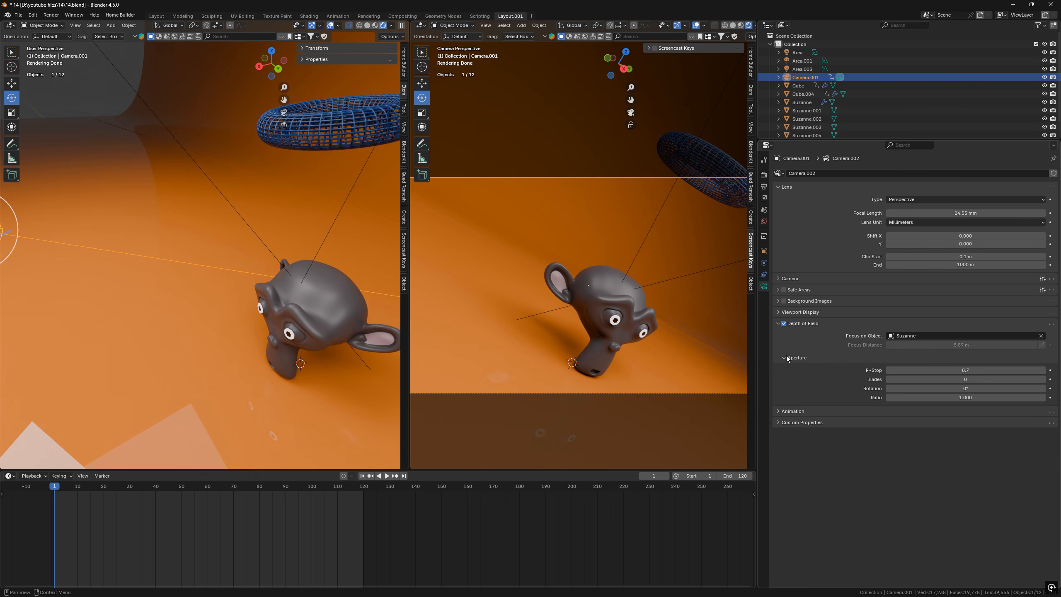
{"action": "left_click_drag", "start_coordinate": [924, 370], "coordinate": [923, 370]}
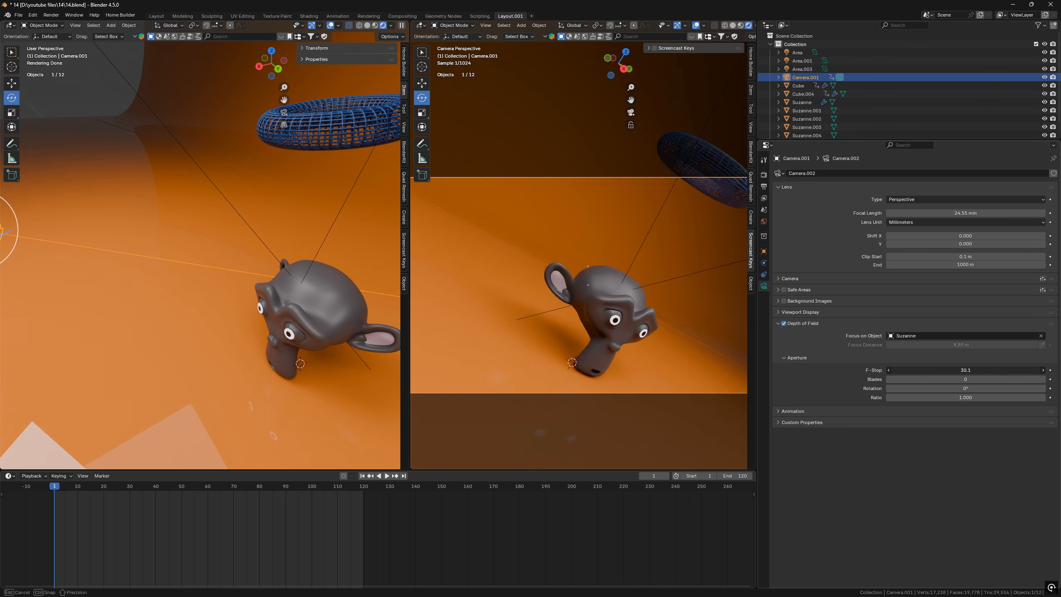
{"action": "left_click_drag", "start_coordinate": [924, 369], "coordinate": [919, 370]}
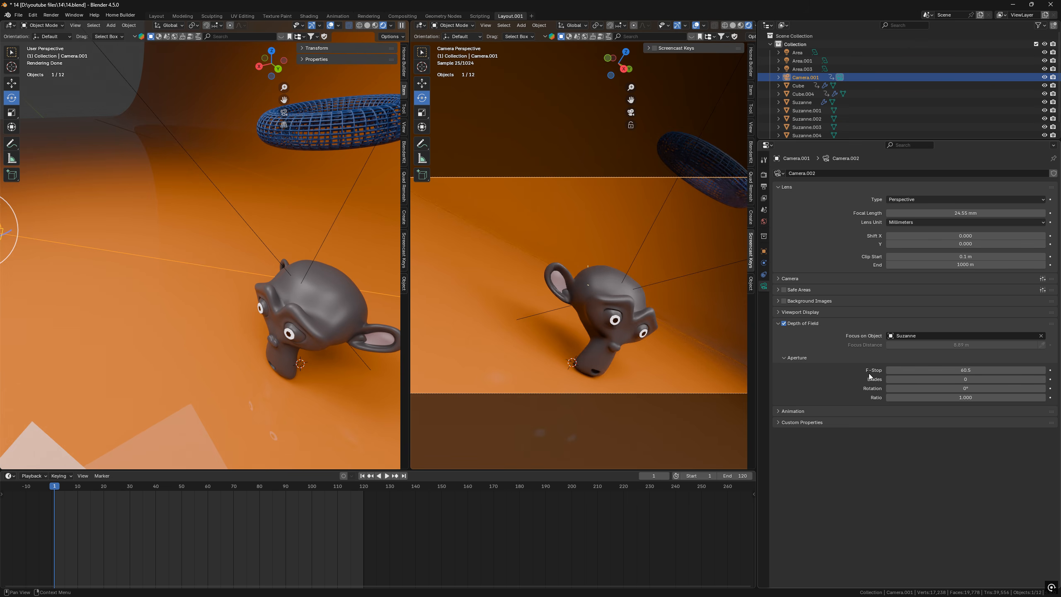
- Shift the camera with the Move tool in the user-perspective viewport
{"action": "scroll", "coordinate": [300, 323], "scroll_direction": "down", "scroll_amount": 2}
{"action": "left_click", "coordinate": [17, 89]}
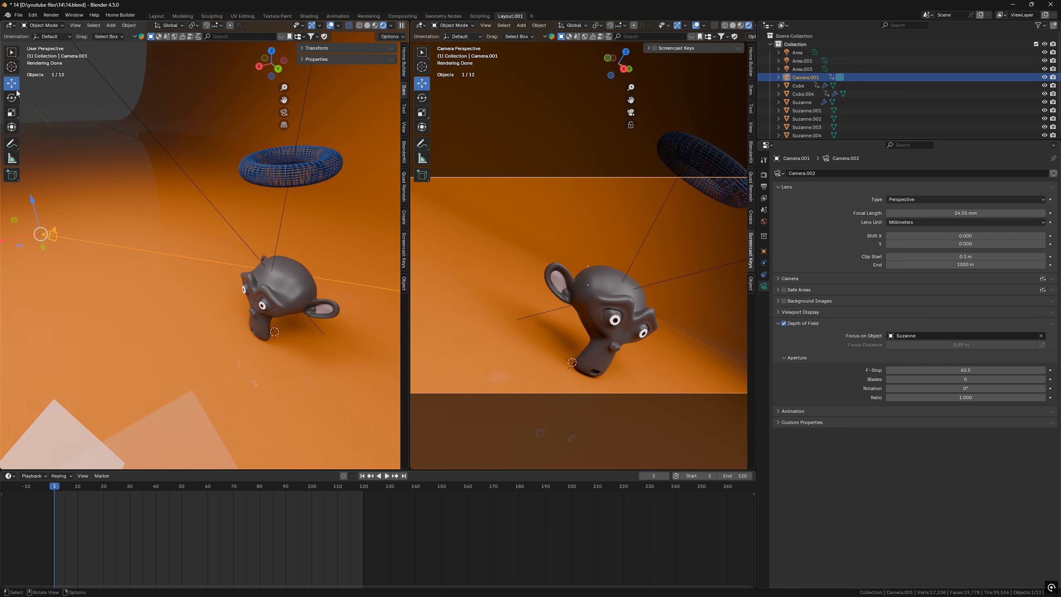
{"action": "mouse_move", "coordinate": [44, 248]}
{"action": "left_mouse_down"}
{"action": "mouse_move", "coordinate": [6, 265]}
{"action": "mouse_move", "coordinate": [24, 258]}
{"action": "mouse_move", "coordinate": [55, 271]}
{"action": "mouse_move", "coordinate": [43, 276]}
{"action": "left_mouse_up"}
{"action": "left_click", "coordinate": [359, 25]}
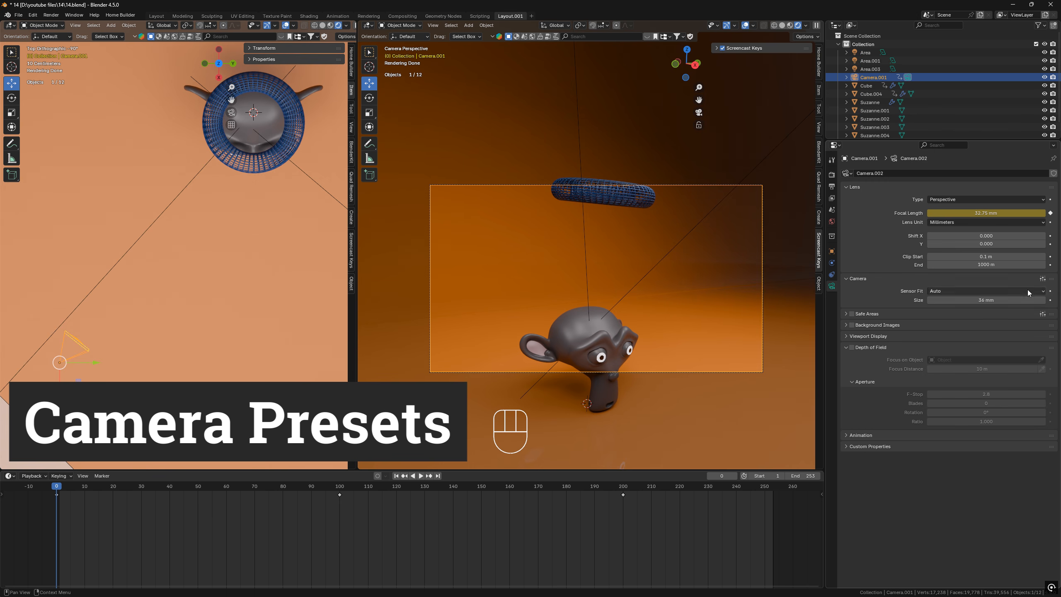
- Try several camera sensor presets, including Fullframe, Analog Super 35, 2/3 inch, 1/2.5 inch, MFT and RED Dragon 5K
{"action": "left_click", "coordinate": [1043, 279]}
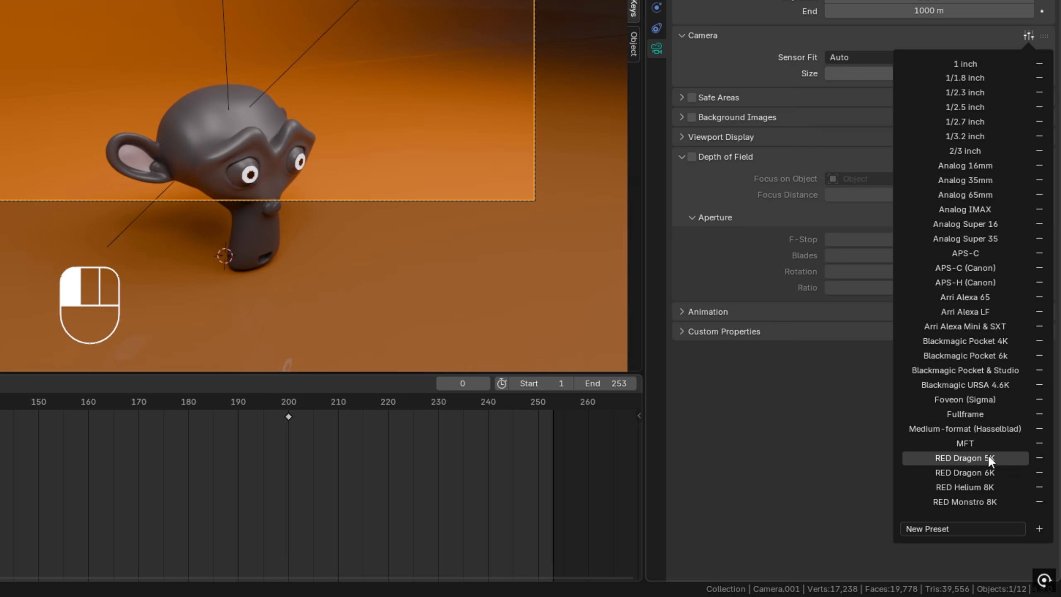
{"action": "left_click", "coordinate": [1007, 493]}
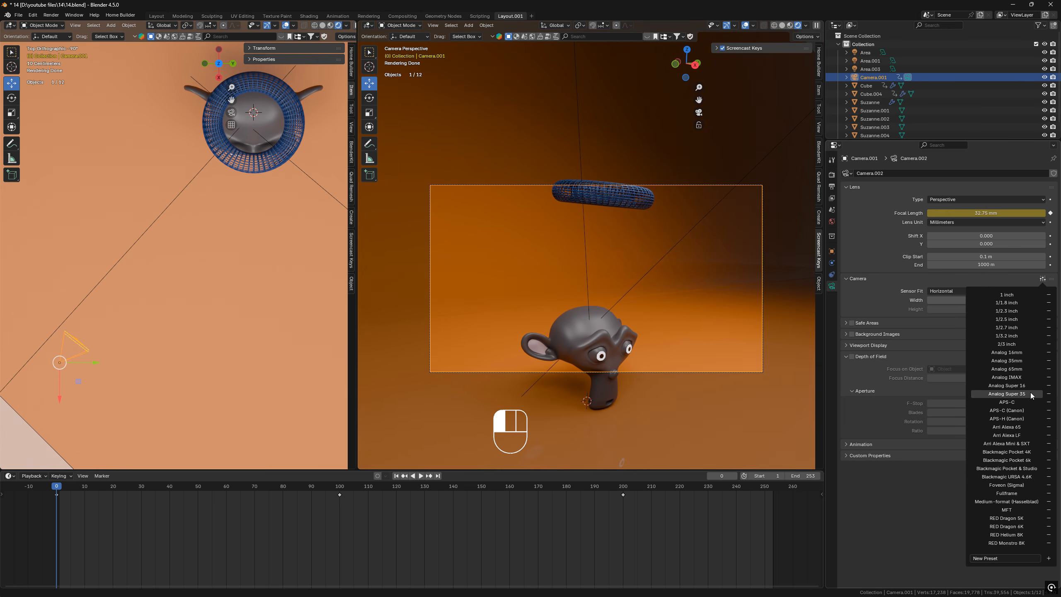
{"action": "left_click", "coordinate": [1031, 392]}
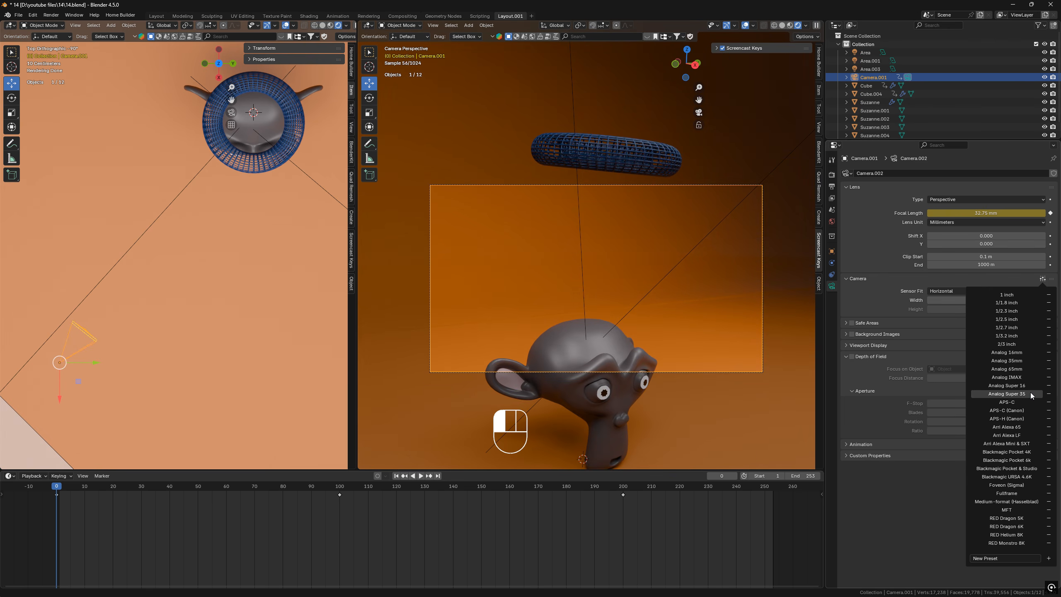
{"action": "left_click", "coordinate": [1029, 347]}
{"action": "left_click", "coordinate": [1024, 319]}
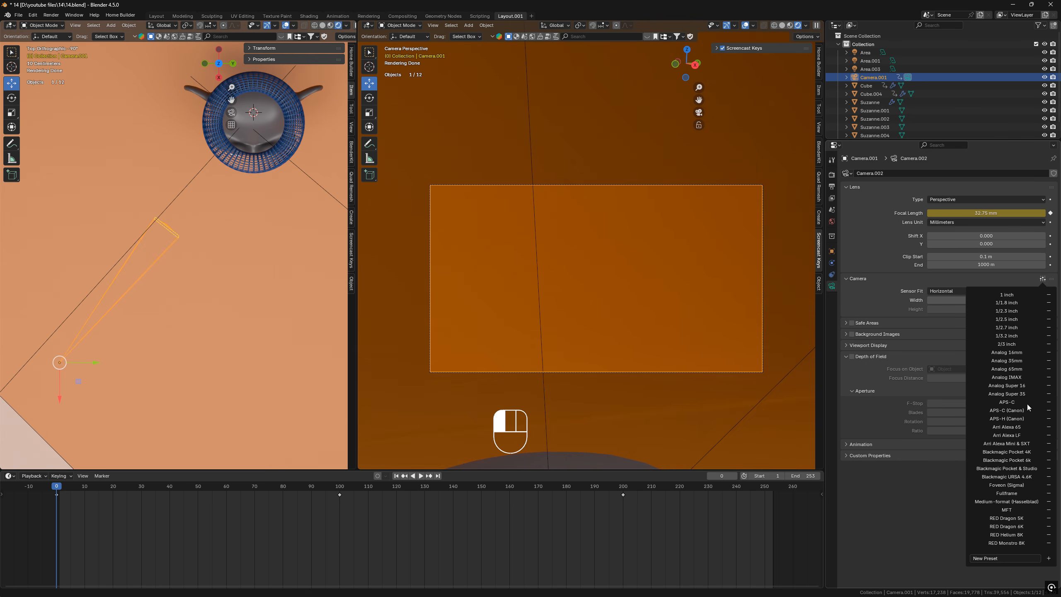
{"action": "left_click", "coordinate": [1018, 504]}
{"action": "left_click", "coordinate": [1017, 509]}
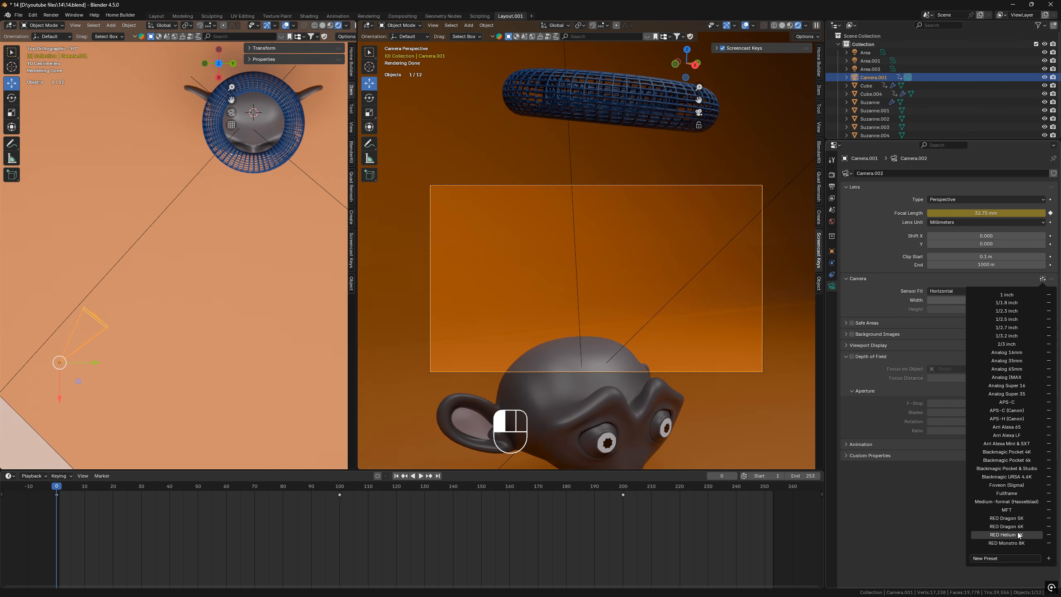
{"action": "left_click", "coordinate": [1018, 528]}
{"action": "left_click", "coordinate": [1026, 516]}
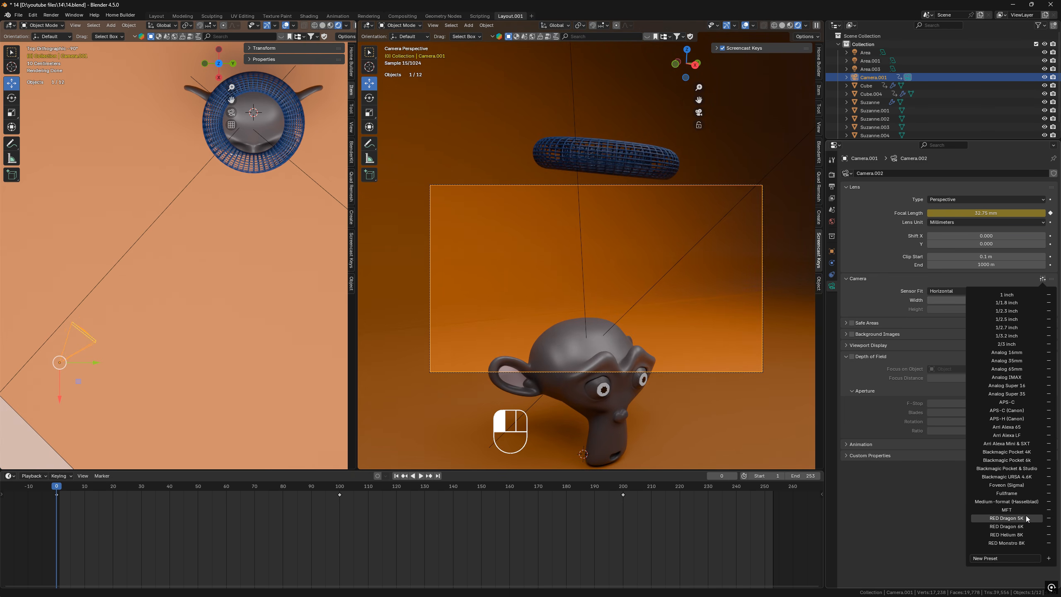
{"action": "left_click", "coordinate": [1026, 504]}
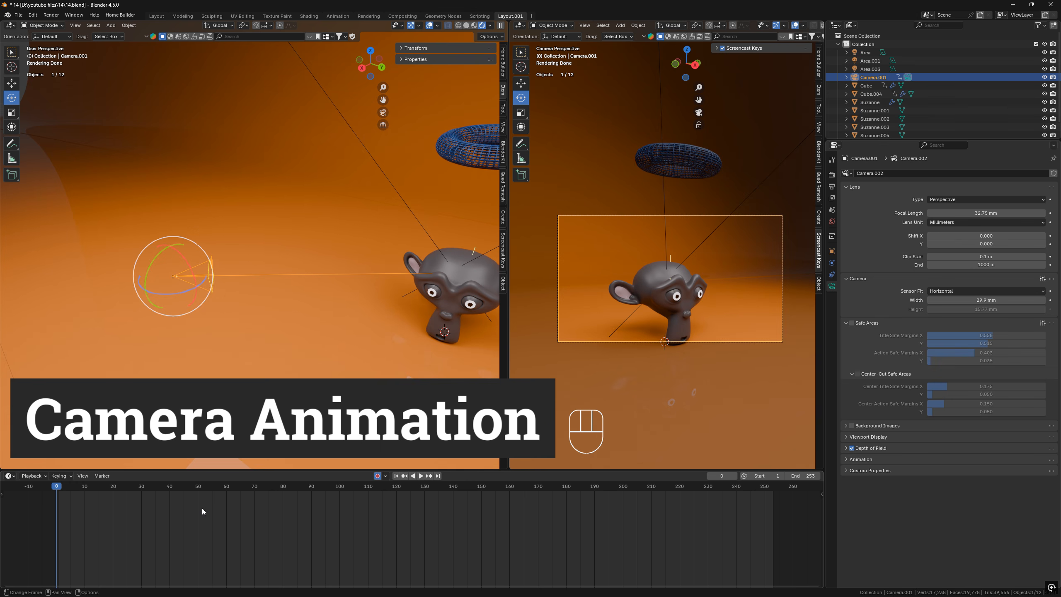
- Play the scene's animation, stop it and return the playhead to frame 0
{"action": "key", "text": "space"}
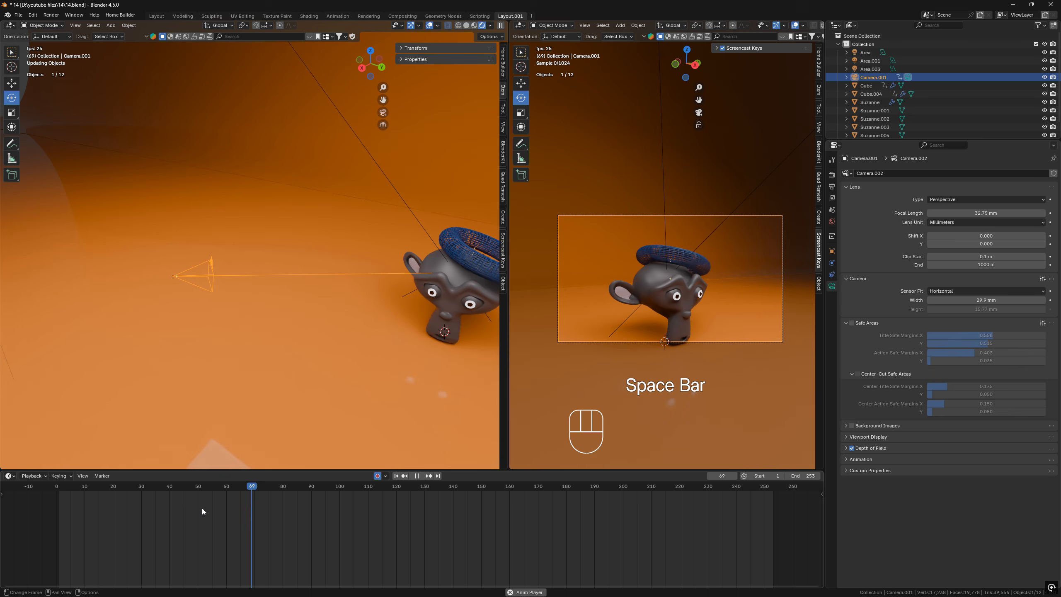
{"action": "key", "text": "space"}
{"action": "left_click_drag", "start_coordinate": [257, 495], "coordinate": [58, 459]}
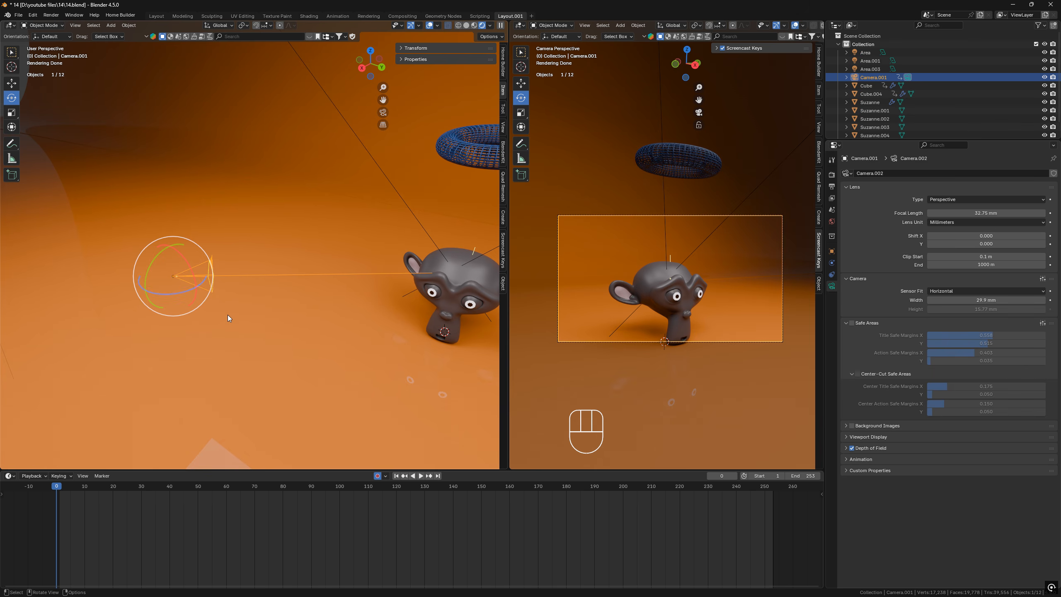
- Activate the Move tool for the camera and open the timeline's auto keying options
{"action": "left_click", "coordinate": [12, 82]}
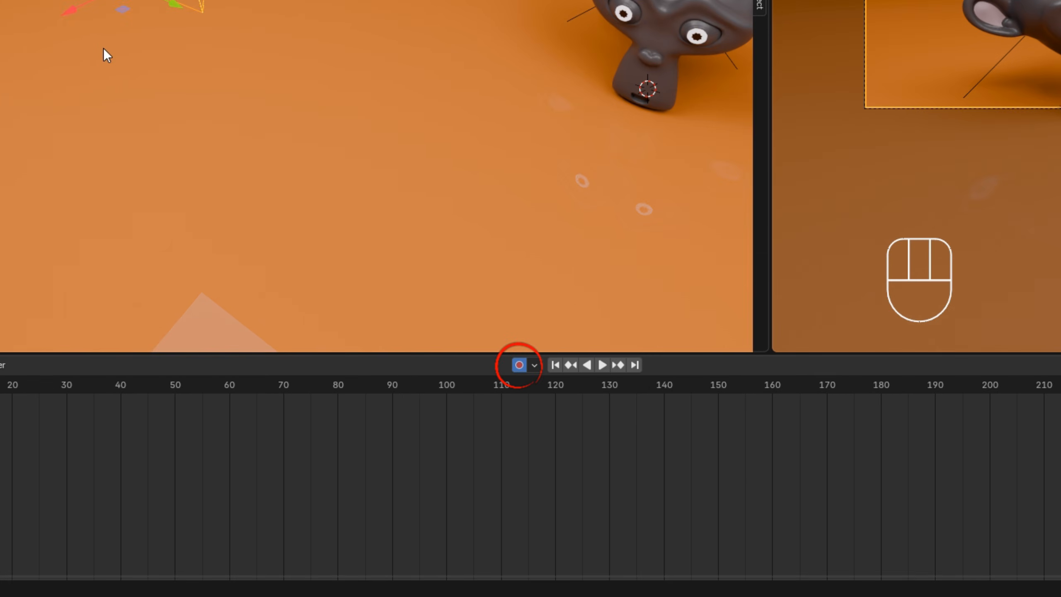
{"action": "left_click", "coordinate": [117, 14]}
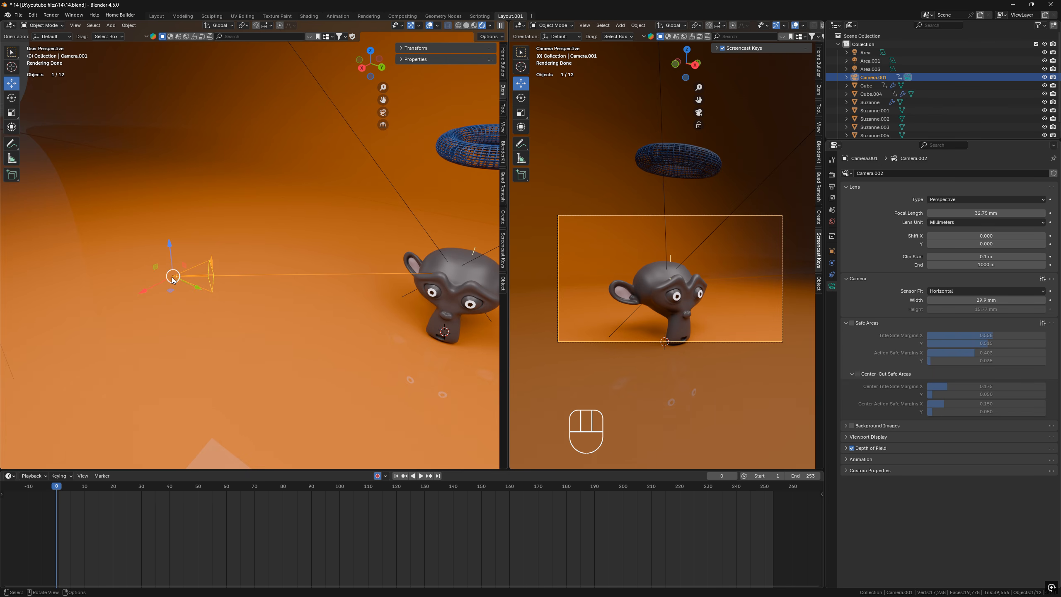
{"action": "left_click", "coordinate": [385, 476]}
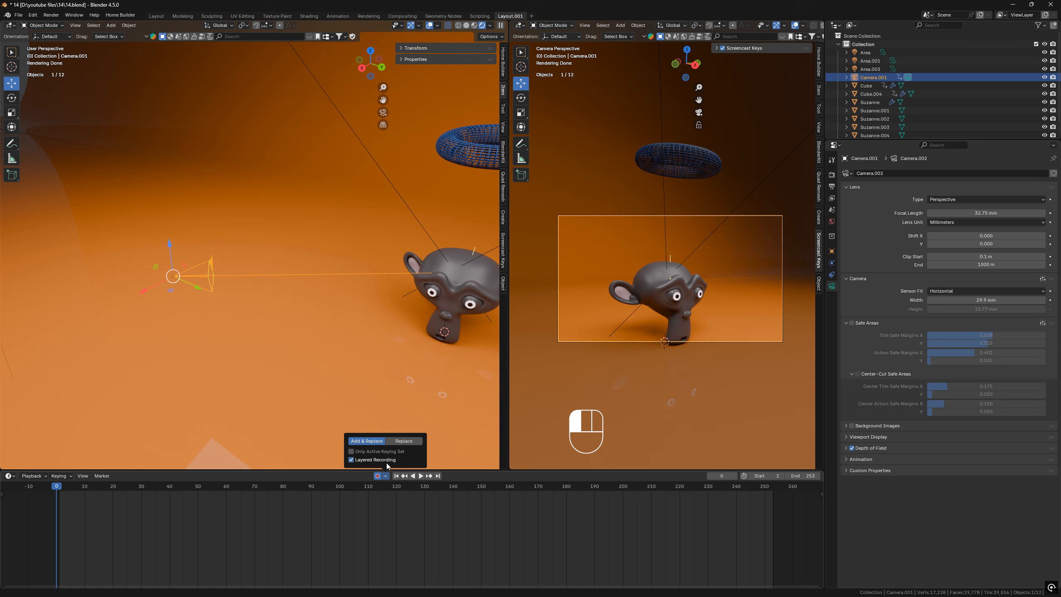
- Enable Layered Recording and auto keying, and nudge the camera about 0.06 m in X and 0.07 m in Y to key it at frame 0
{"action": "left_click", "coordinate": [386, 461]}
{"action": "left_click", "coordinate": [377, 476]}
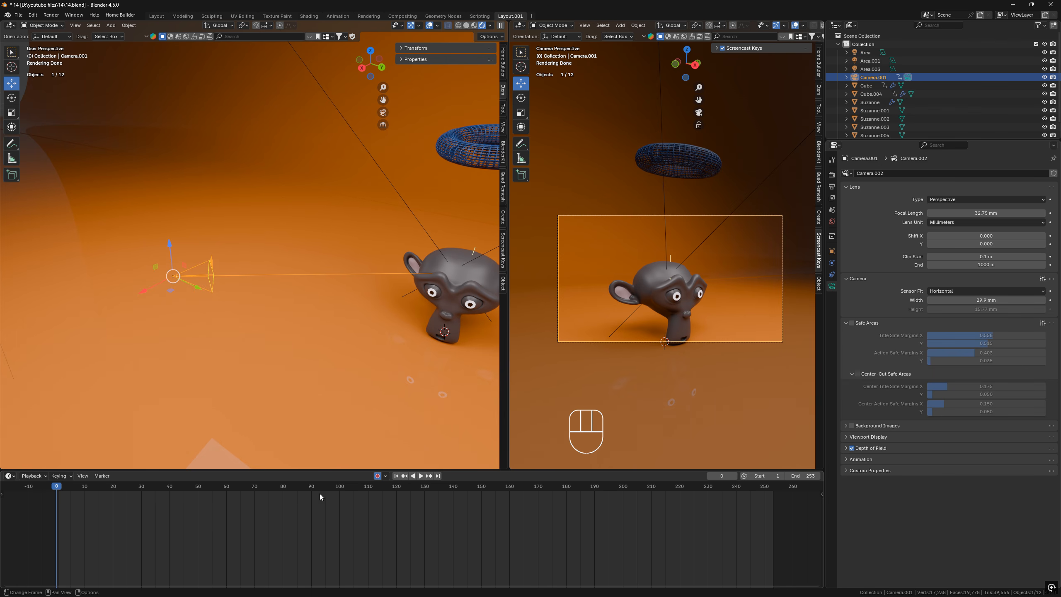
{"action": "mouse_move", "coordinate": [167, 295]}
{"action": "left_mouse_down"}
{"action": "mouse_move", "coordinate": [179, 294]}
{"action": "mouse_move", "coordinate": [169, 299]}
{"action": "left_mouse_up"}
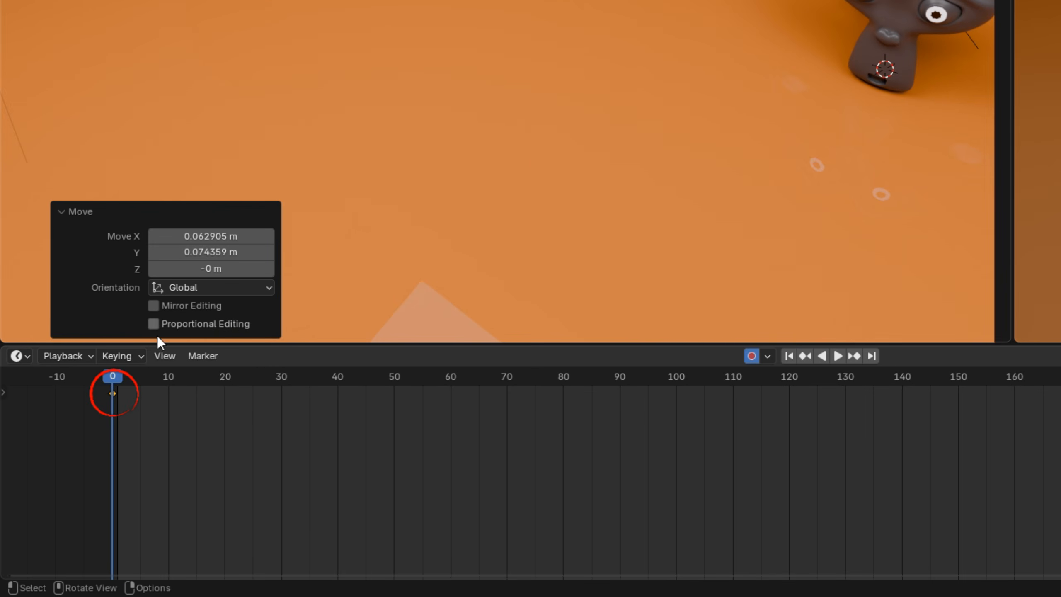
- Go to frame 30 and move the camera horizontally toward the monkey head to key its position
{"action": "left_click_drag", "start_coordinate": [115, 383], "coordinate": [245, 412]}
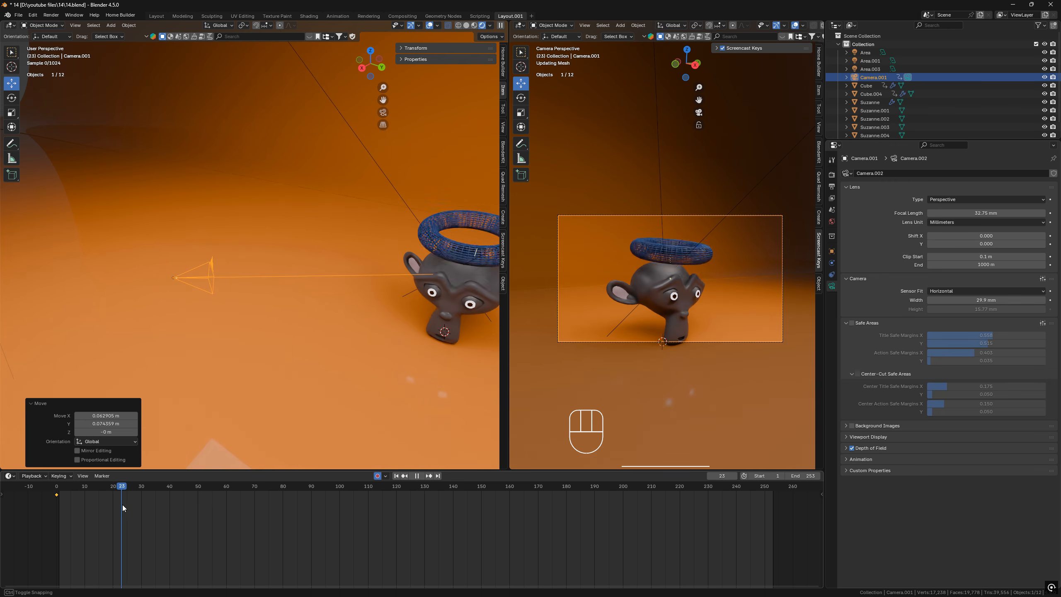
{"action": "left_click_drag", "start_coordinate": [123, 505], "coordinate": [142, 509]}
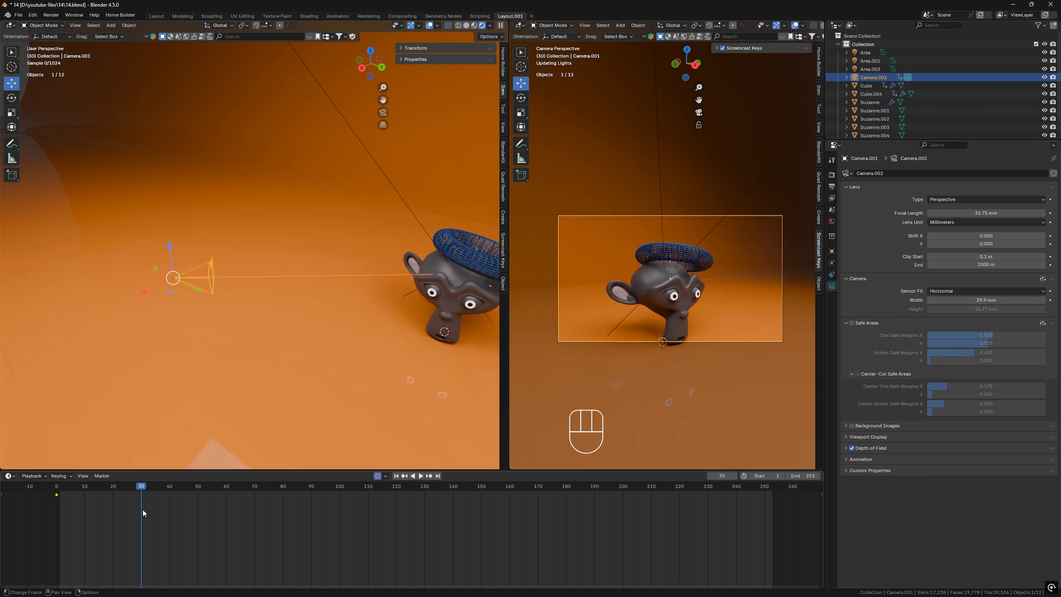
{"action": "left_click_drag", "start_coordinate": [172, 297], "coordinate": [240, 260]}
- At frame 60, move the camera about 1.11 m in X and 1.03 m in Y, and trackball-rotate it about -14.3° and -3.4°
{"action": "left_click_drag", "start_coordinate": [146, 489], "coordinate": [227, 498]}
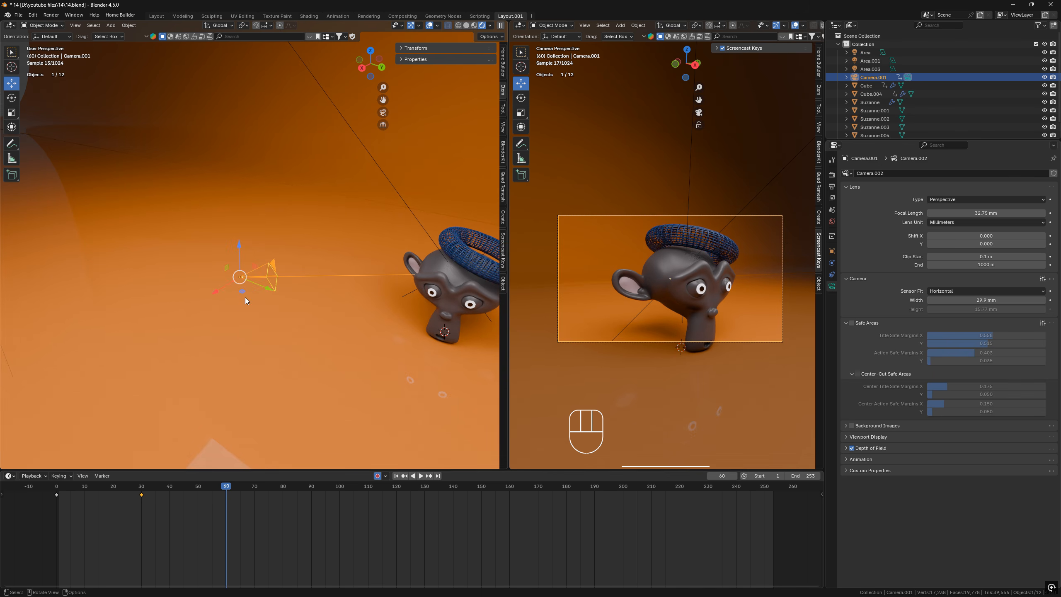
{"action": "left_click_drag", "start_coordinate": [246, 297], "coordinate": [244, 319]}
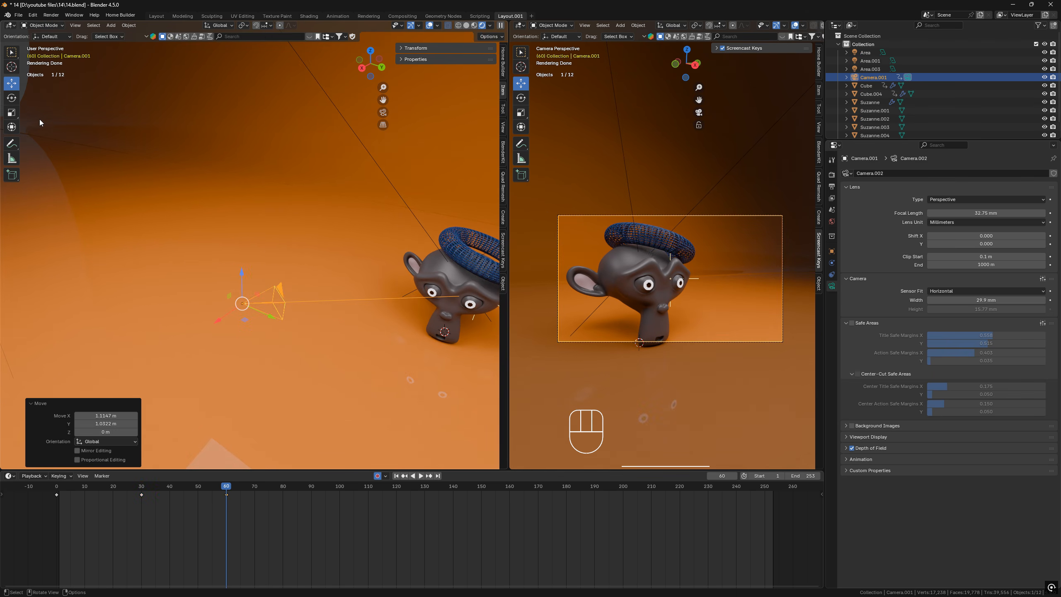
{"action": "left_click", "coordinate": [12, 98]}
{"action": "mouse_move", "coordinate": [277, 301]}
{"action": "middle_mouse_down"}
{"action": "mouse_move", "coordinate": [307, 303]}
{"action": "mouse_move", "coordinate": [272, 301]}
{"action": "middle_mouse_up"}
{"action": "left_click_drag", "start_coordinate": [280, 289], "coordinate": [239, 276]}
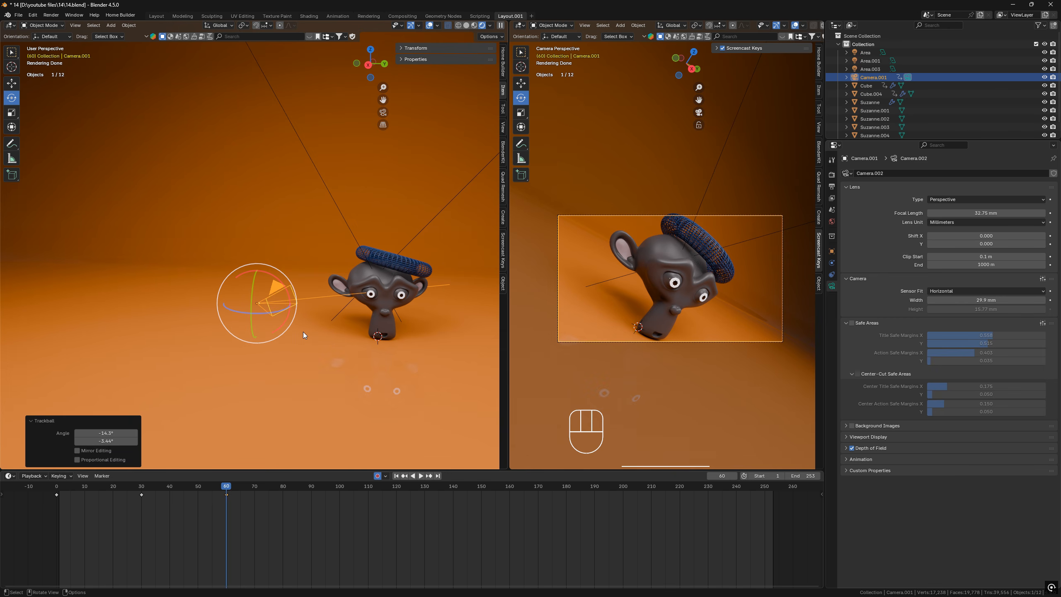
- Increase the camera's focal length to about 48.5 mm with its viewport gizmo to key it at frame 60
{"action": "middle_click_drag", "start_coordinate": [304, 332], "coordinate": [266, 322]}
{"action": "middle_click_drag", "start_coordinate": [297, 367], "coordinate": [291, 342]}
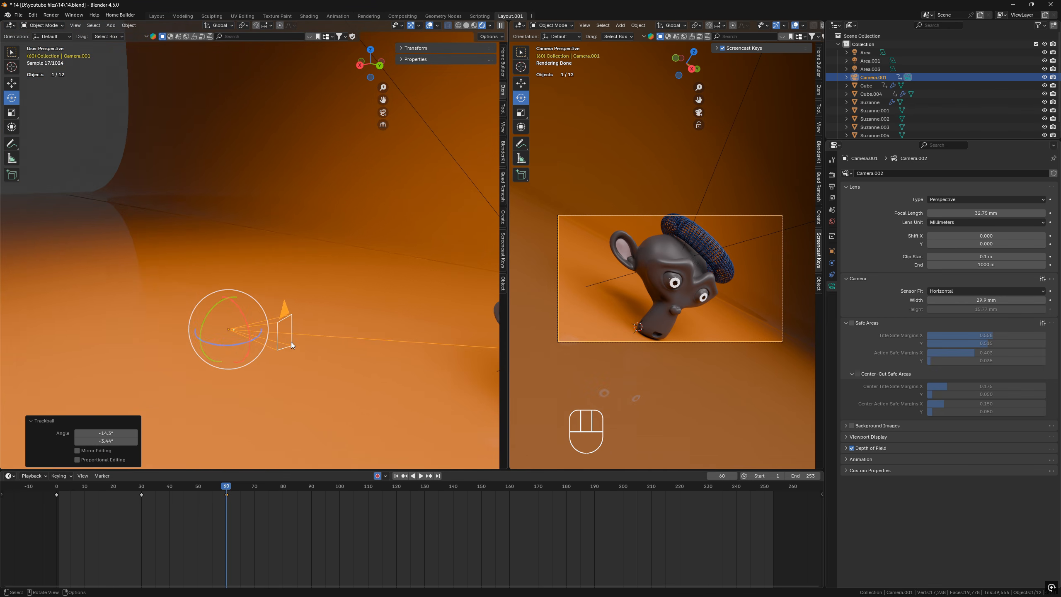
{"action": "left_click_drag", "start_coordinate": [290, 340], "coordinate": [317, 336]}
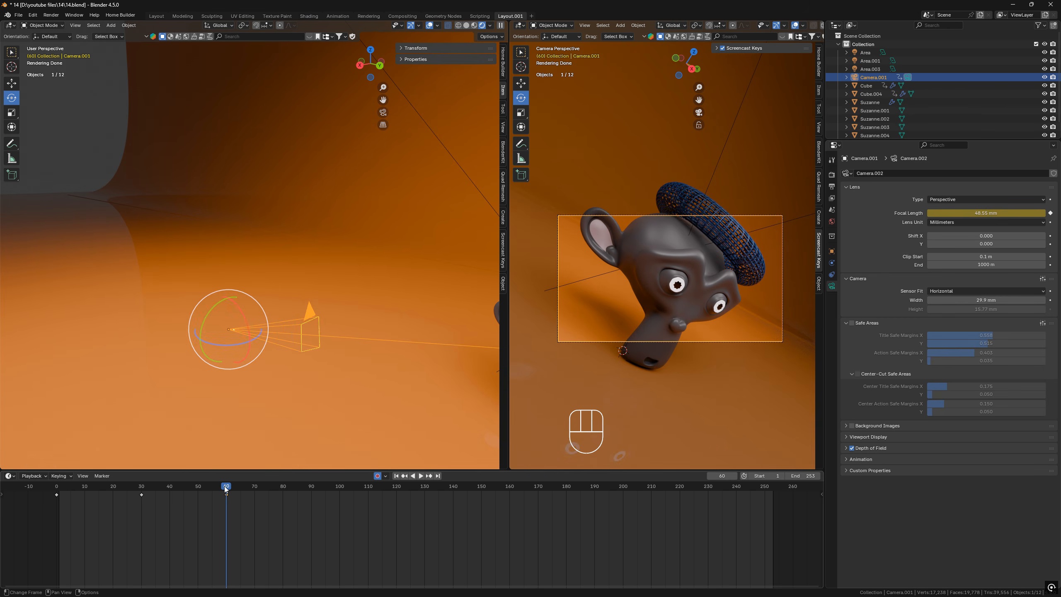
- At frame 90, key a new camera position and rotation with a focal length of about 35 mm
{"action": "left_click_drag", "start_coordinate": [224, 487], "coordinate": [312, 496]}
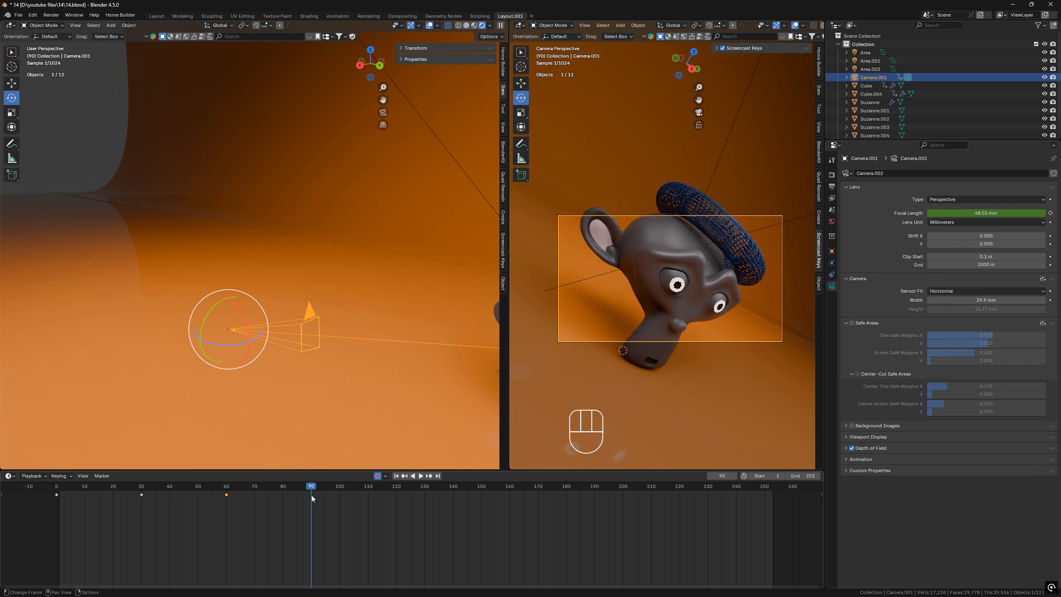
{"action": "scroll", "coordinate": [234, 335], "scroll_direction": "down", "scroll_amount": 3}
{"action": "left_click", "coordinate": [11, 83]}
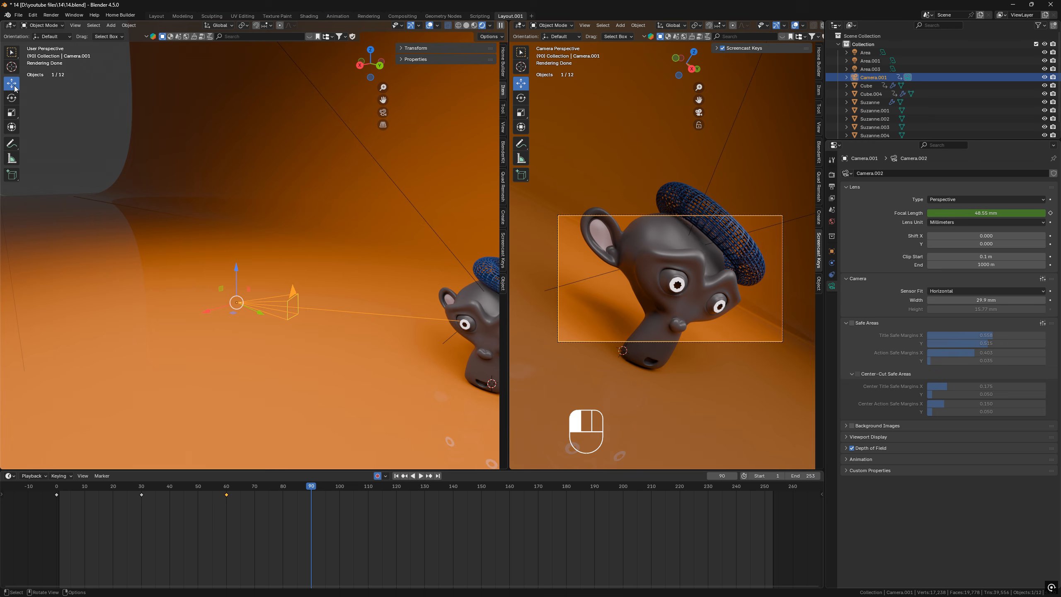
{"action": "left_click_drag", "start_coordinate": [236, 326], "coordinate": [232, 398]}
{"action": "left_click", "coordinate": [12, 99]}
{"action": "left_click_drag", "start_coordinate": [319, 367], "coordinate": [300, 364]}
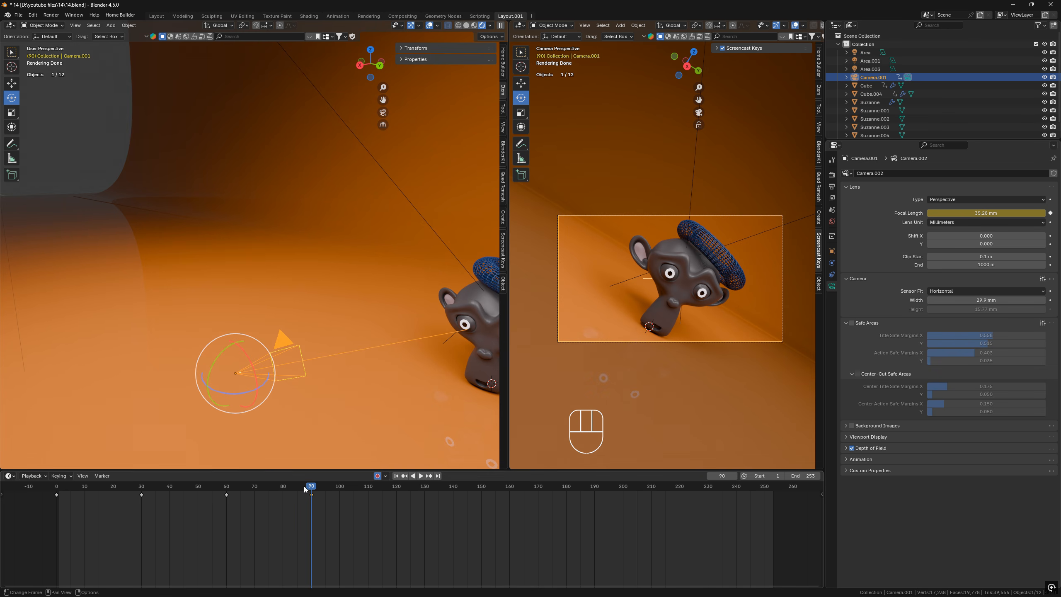
- At frame 120, rotate the camera, including about -28.9° around global X, and reduce its focal length to about 33 mm
{"action": "left_click_drag", "start_coordinate": [305, 489], "coordinate": [396, 501]}
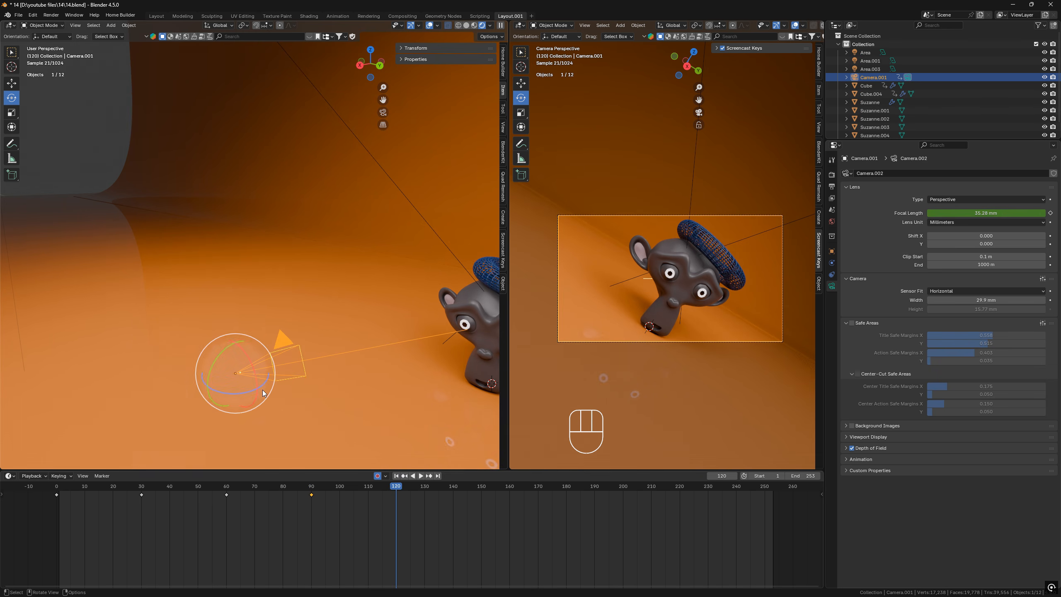
{"action": "left_click_drag", "start_coordinate": [252, 357], "coordinate": [247, 372]}
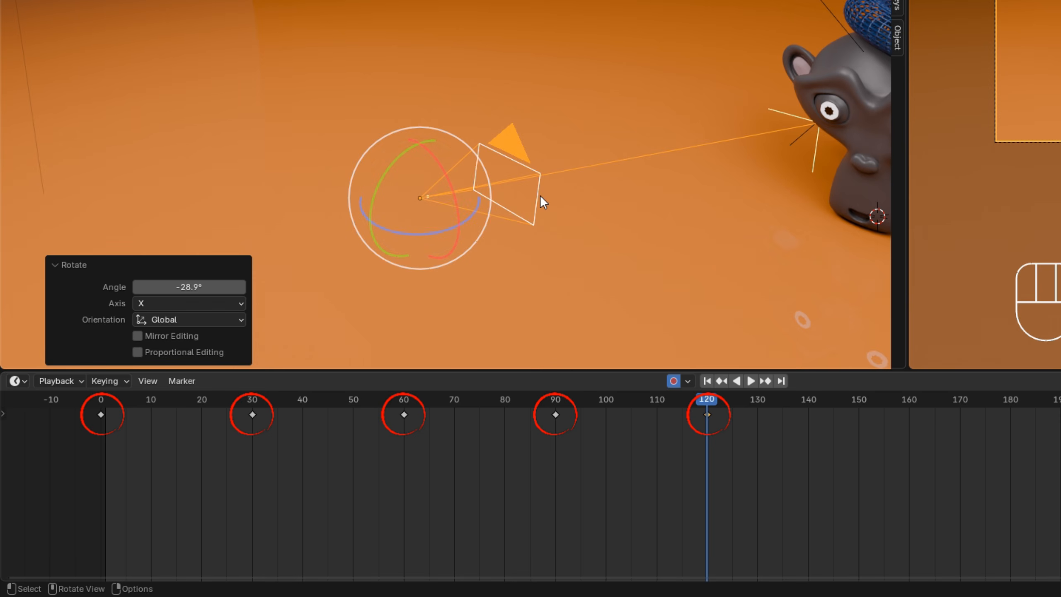
{"action": "left_click_drag", "start_coordinate": [541, 195], "coordinate": [528, 196]}
{"action": "left_click_drag", "start_coordinate": [412, 228], "coordinate": [410, 229]}
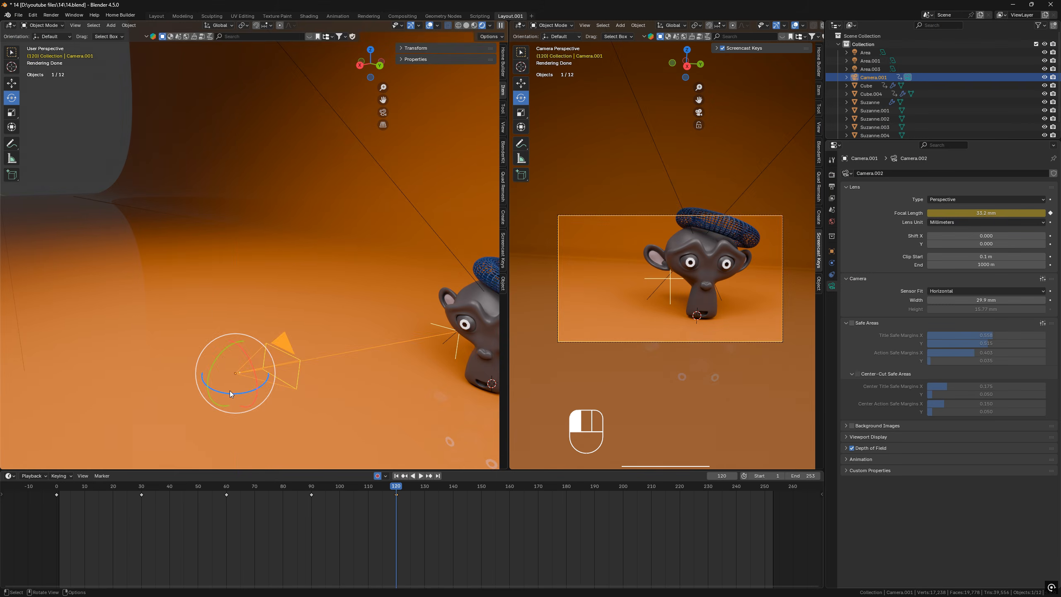
{"action": "left_click_drag", "start_coordinate": [230, 394], "coordinate": [224, 369]}
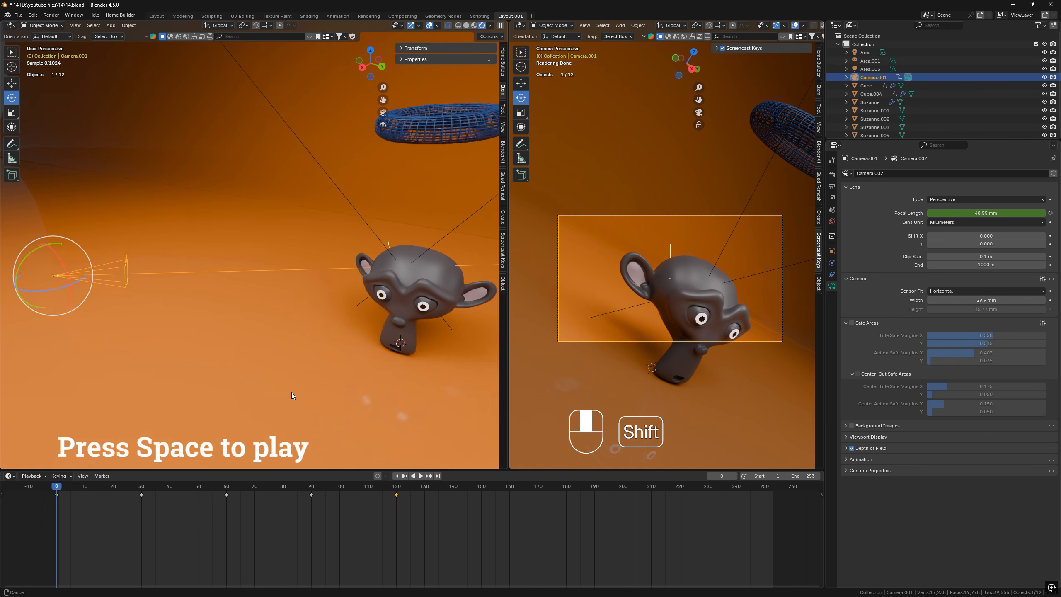
- Play the camera animation from frame 0 and stop it
{"action": "key", "text": "space"}
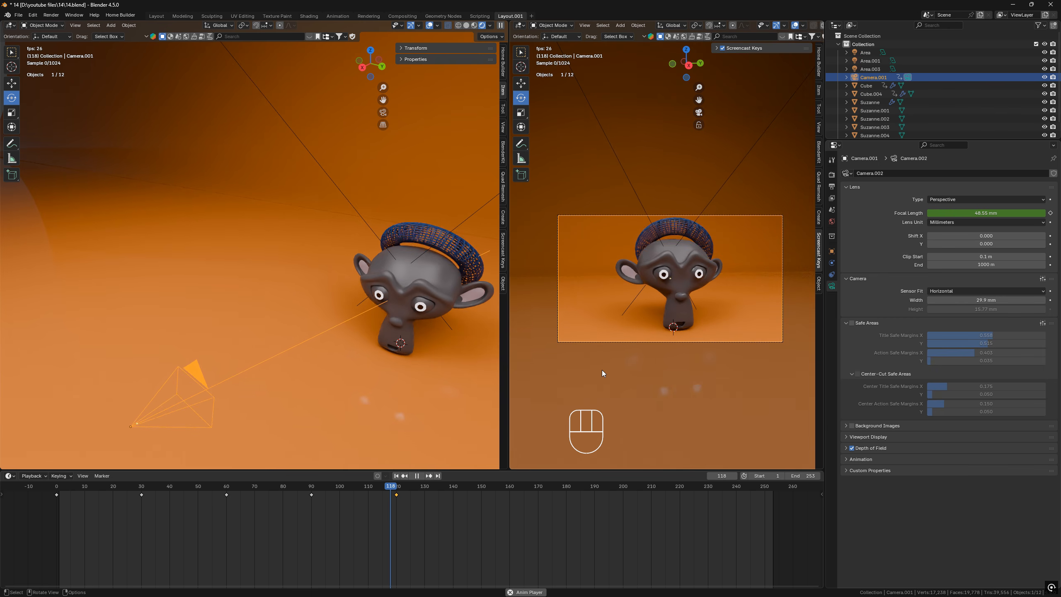
{"action": "key", "text": "space"}
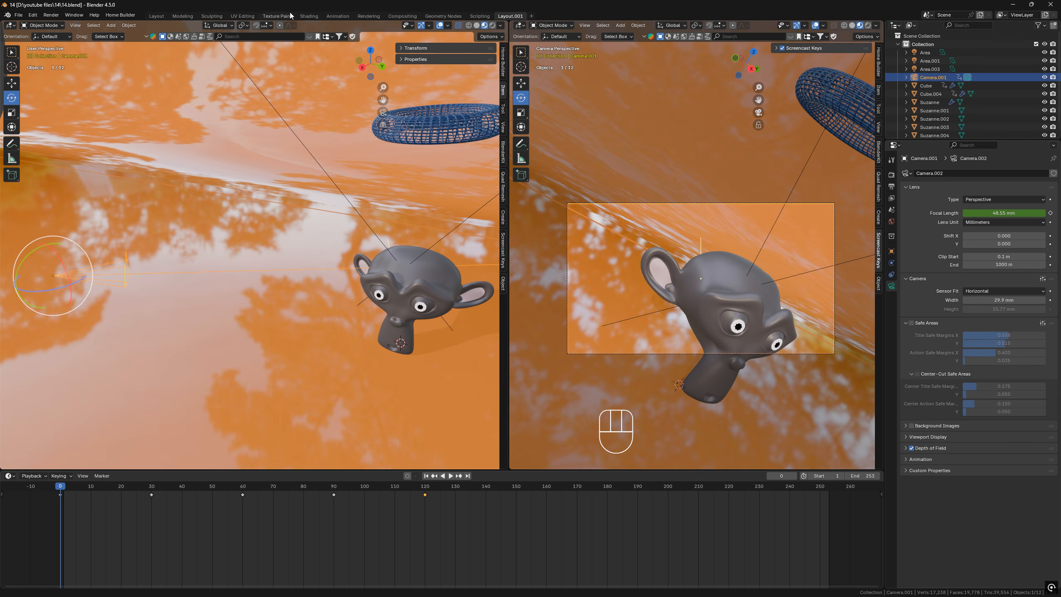
- Open the Animation workspace, deselect everything and display its viewport with rendered shading, framing the monkey head and camera
{"action": "left_click", "coordinate": [343, 17]}
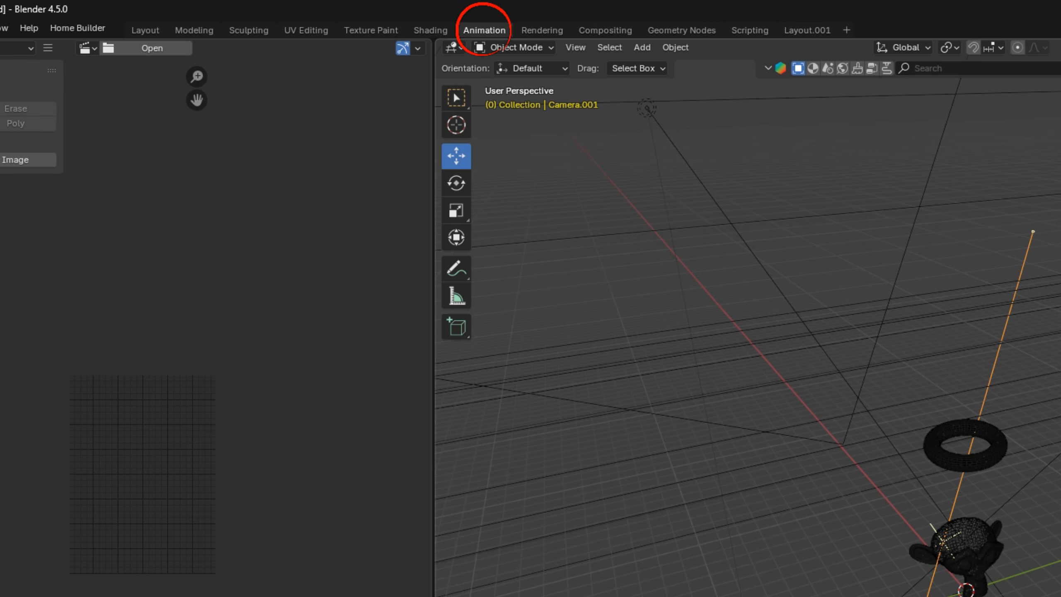
{"action": "key", "text": "alt+a"}
{"action": "key", "text": "shift+z"}
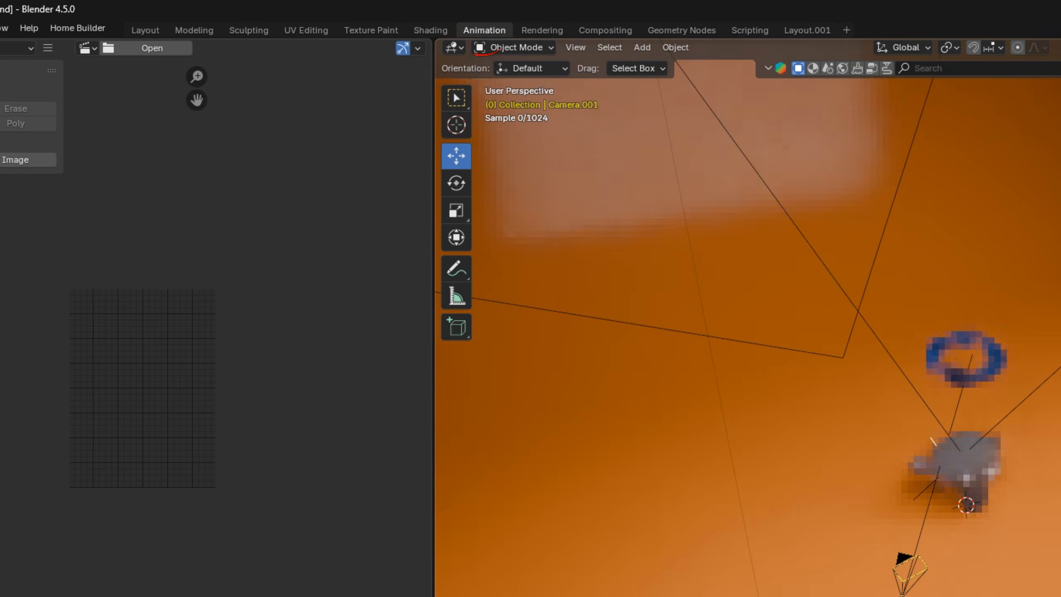
{"action": "scroll", "coordinate": [1028, 518], "scroll_direction": "up", "scroll_amount": 5}
{"action": "mouse_move", "coordinate": [1030, 579]}
{"action": "middle_mouse_down", "text": "shift"}
{"action": "mouse_move", "coordinate": [1027, 519]}
{"action": "mouse_move", "coordinate": [1047, 479]}
{"action": "middle_mouse_up", "text": "shift"}
{"action": "scroll", "coordinate": [1047, 479], "scroll_direction": "up", "scroll_amount": 3}
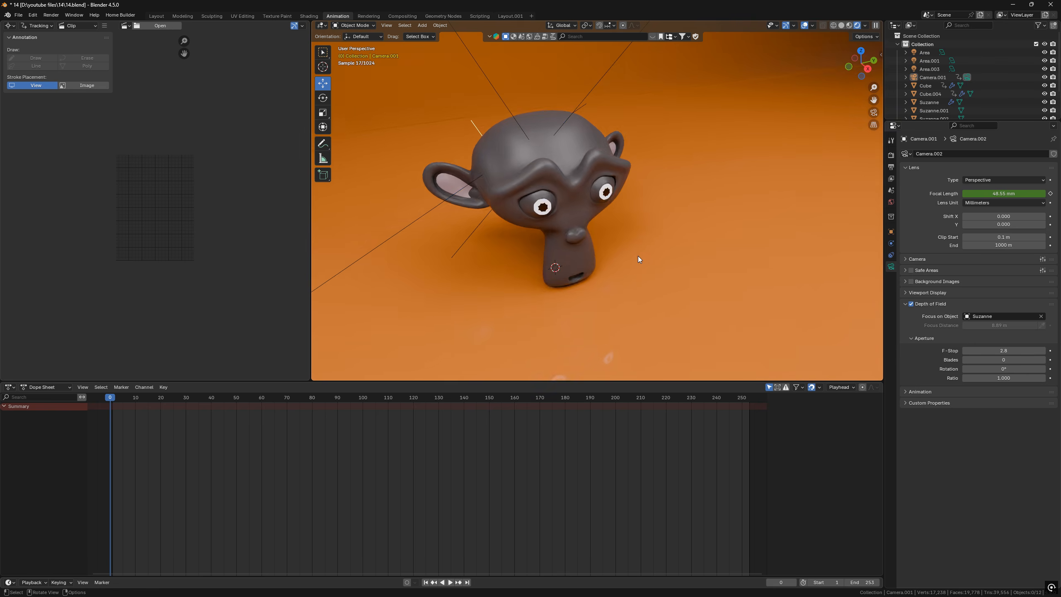
{"action": "middle_click_drag", "start_coordinate": [638, 256], "coordinate": [590, 266]}
{"action": "scroll", "coordinate": [591, 265], "scroll_direction": "down", "scroll_amount": 4}
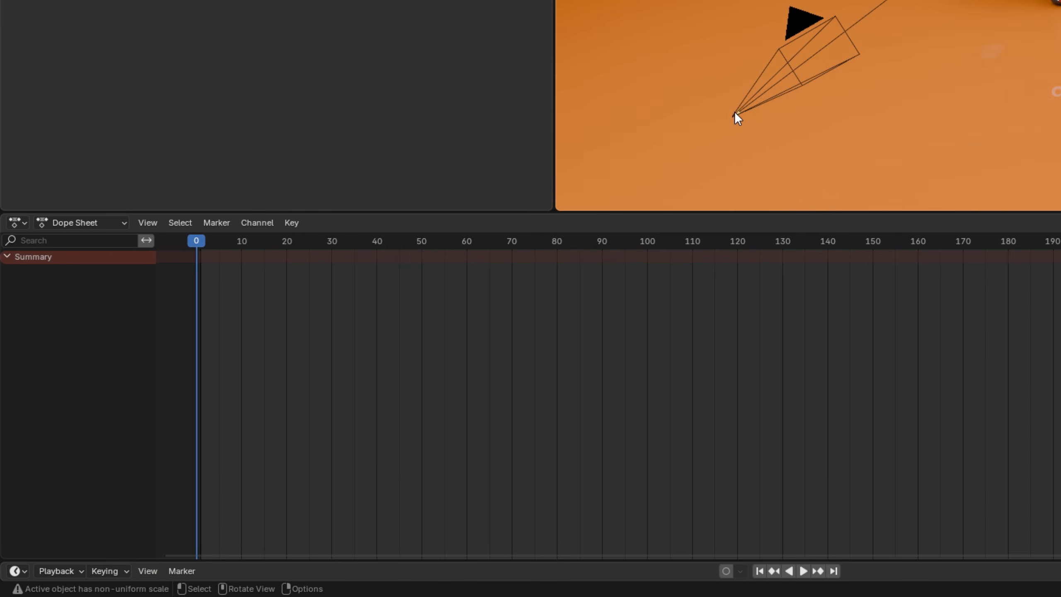
- Select the camera, scrub its animation in the Dope Sheet and try shifting its frame 60 keyframes earlier
{"action": "left_click", "coordinate": [647, 169]}
{"action": "left_click_drag", "start_coordinate": [197, 241], "coordinate": [432, 251]}
{"action": "left_click", "coordinate": [467, 323]}
{"action": "left_click_drag", "start_coordinate": [467, 309], "coordinate": [381, 310]}
{"action": "left_click_drag", "start_coordinate": [480, 241], "coordinate": [508, 251]}
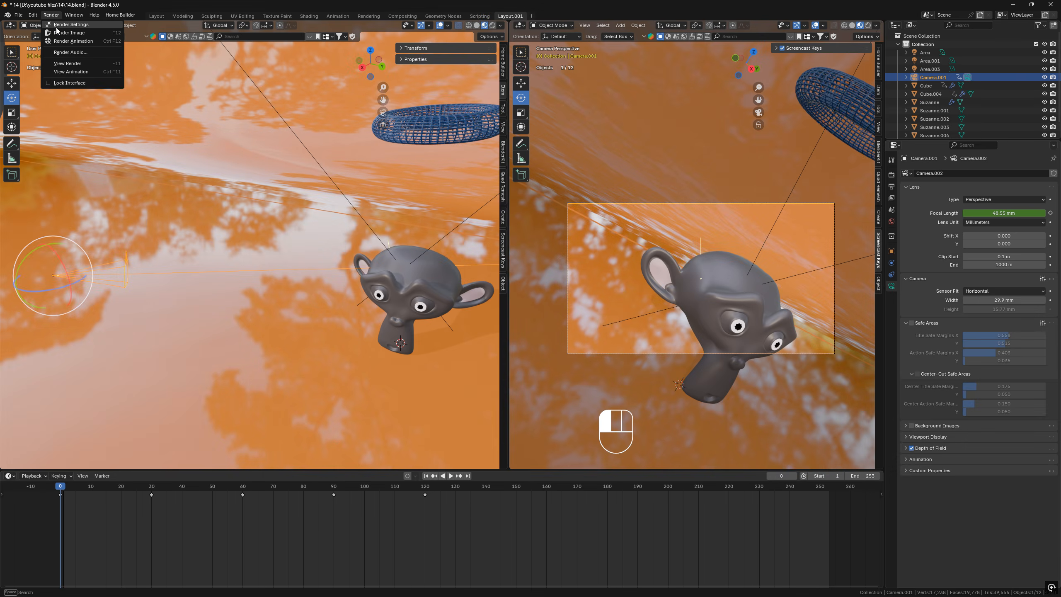
- Review the engine, sample and device options in the Render Settings dialog and accept them
{"action": "left_click", "coordinate": [57, 27]}
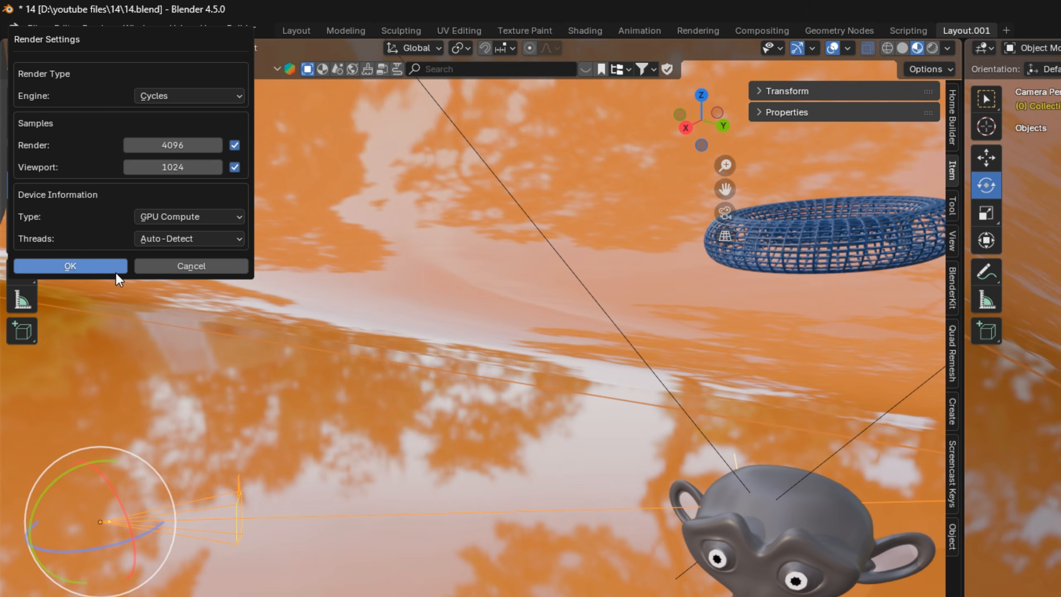
{"action": "left_click", "coordinate": [115, 270]}
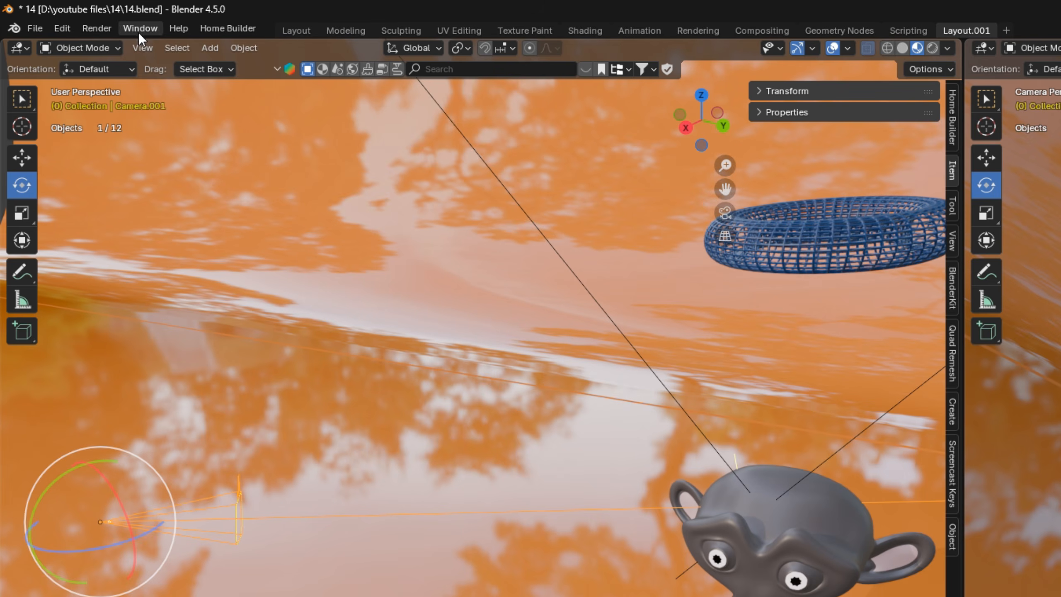
{"action": "left_click", "coordinate": [96, 28]}
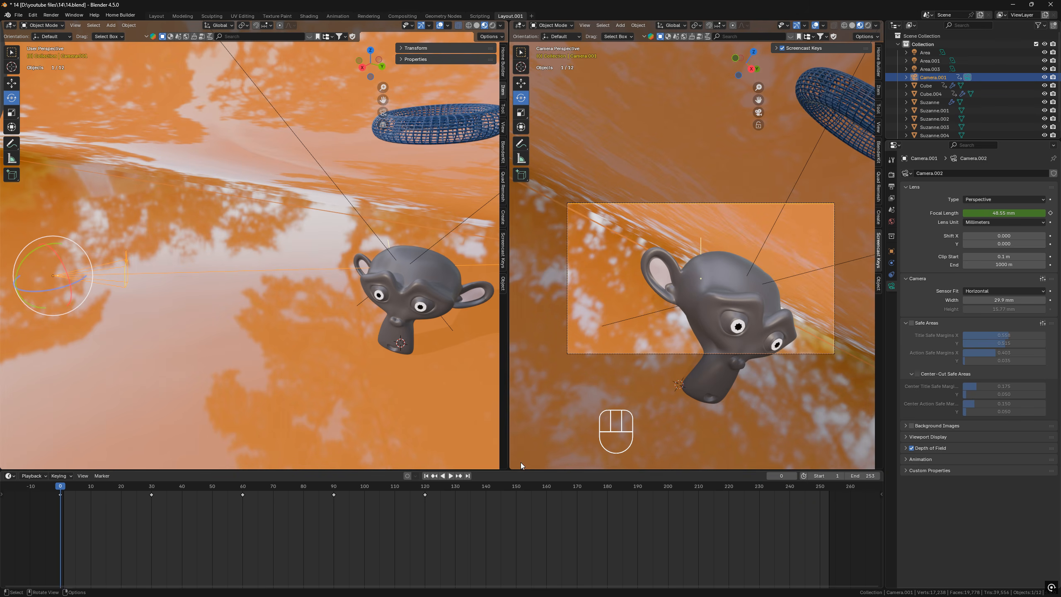
- In the output properties, set the frame rate to 60 fps and the end frame to 120
{"action": "left_click", "coordinate": [891, 186]}
{"action": "left_click", "coordinate": [1010, 249]}
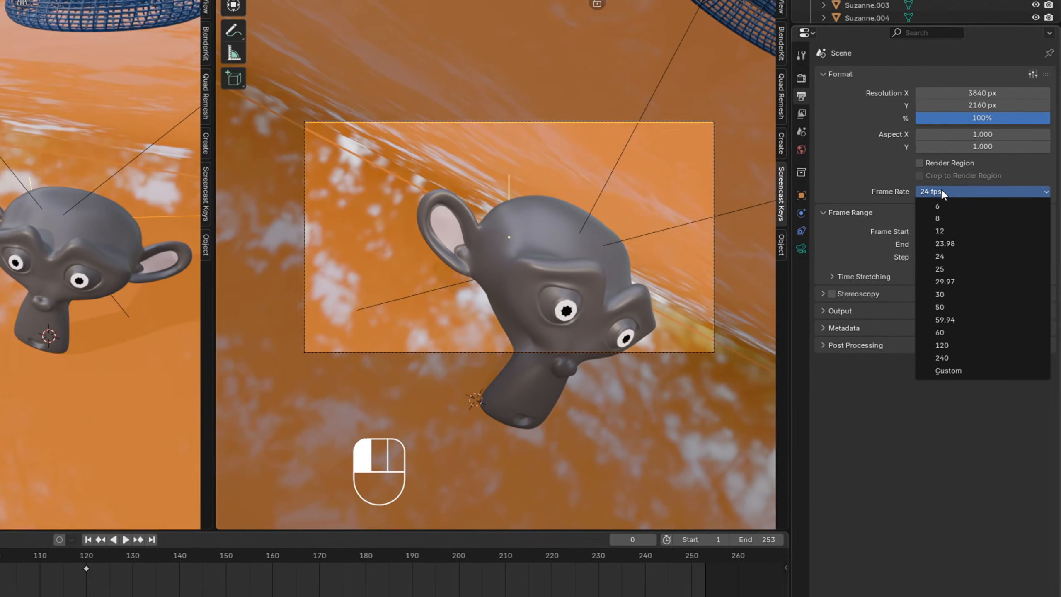
{"action": "left_click", "coordinate": [954, 330]}
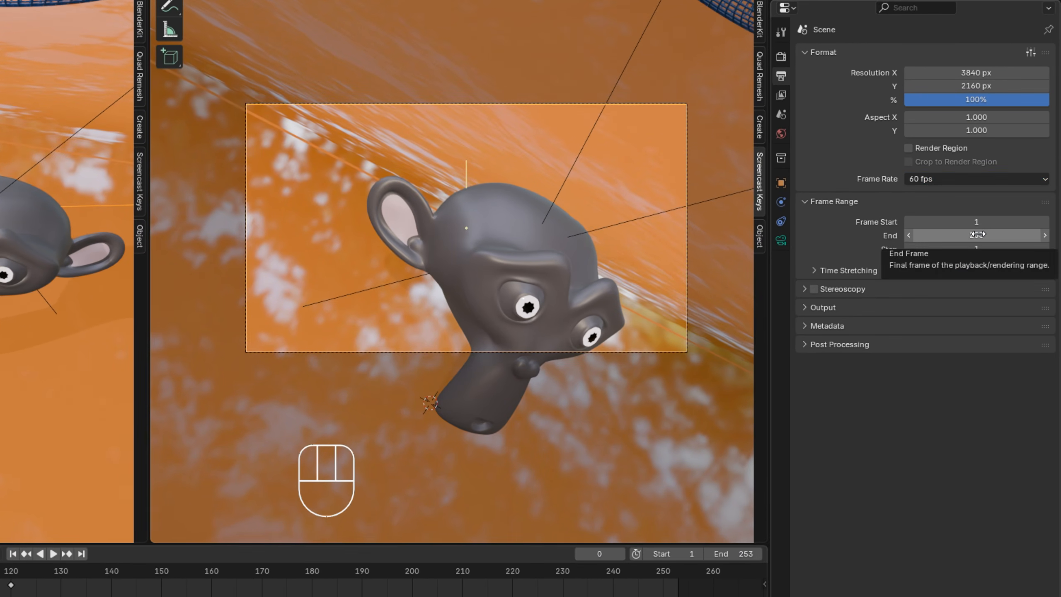
{"action": "left_click_drag", "start_coordinate": [969, 235], "coordinate": [923, 235]}
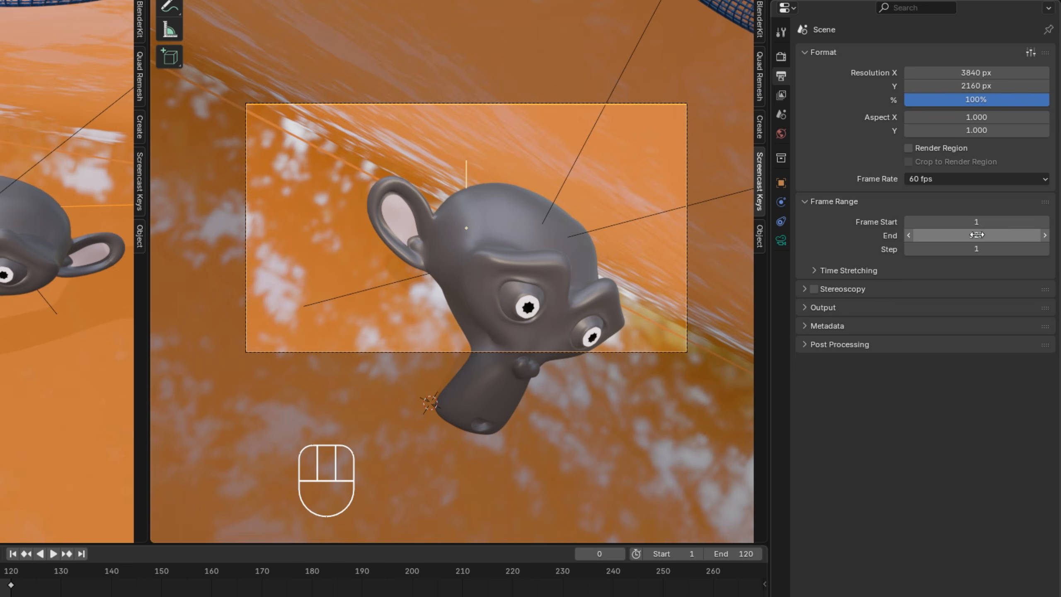
{"action": "left_click", "coordinate": [807, 325]}
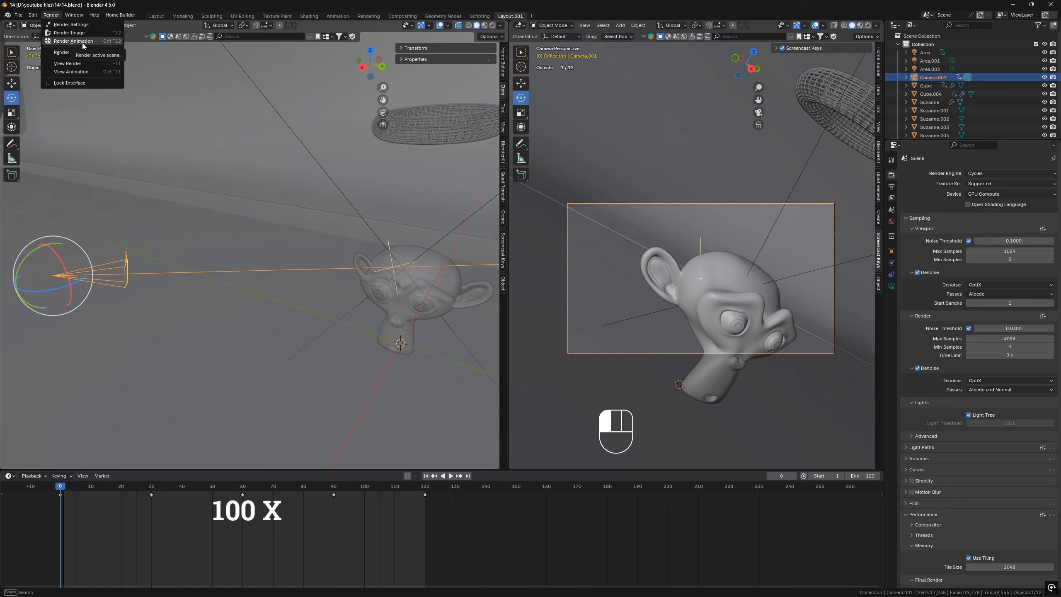
- Start rendering the animation
{"action": "left_click", "coordinate": [82, 43]}
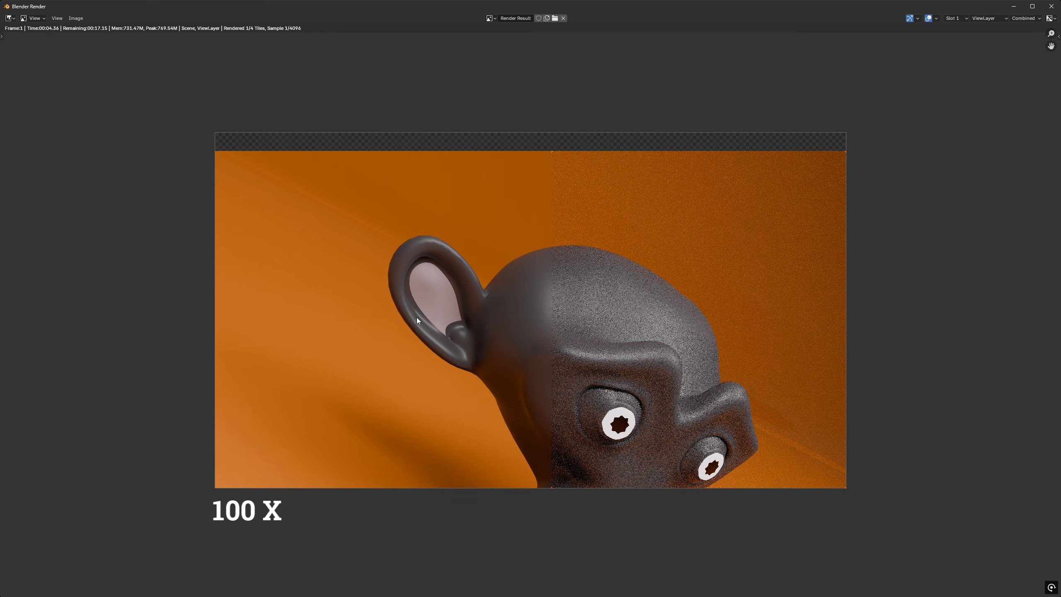